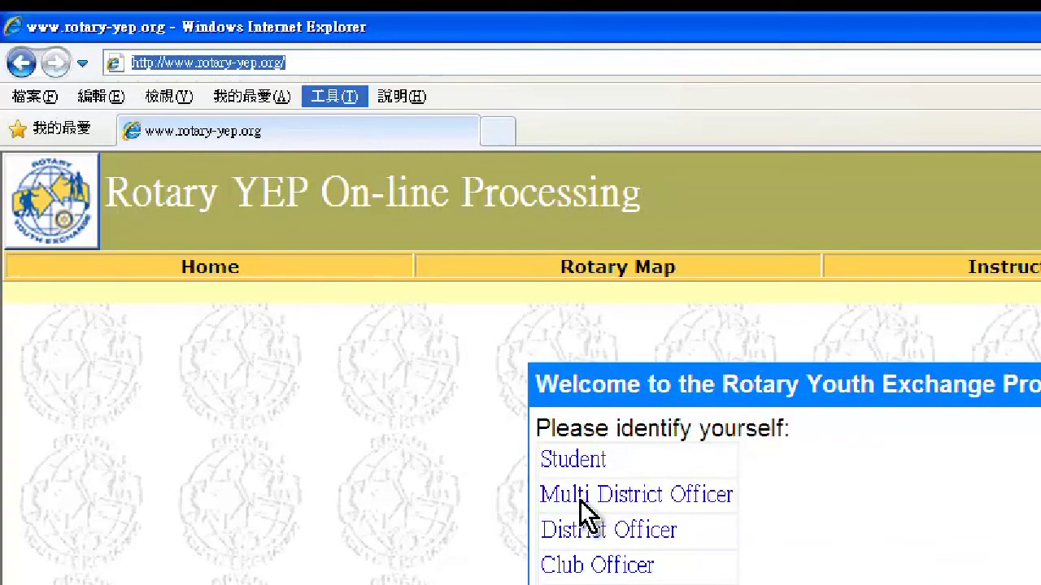
Log in as a previously registered student with the account e-mail and password
{"action": "left_click", "coordinate": [610, 492]}
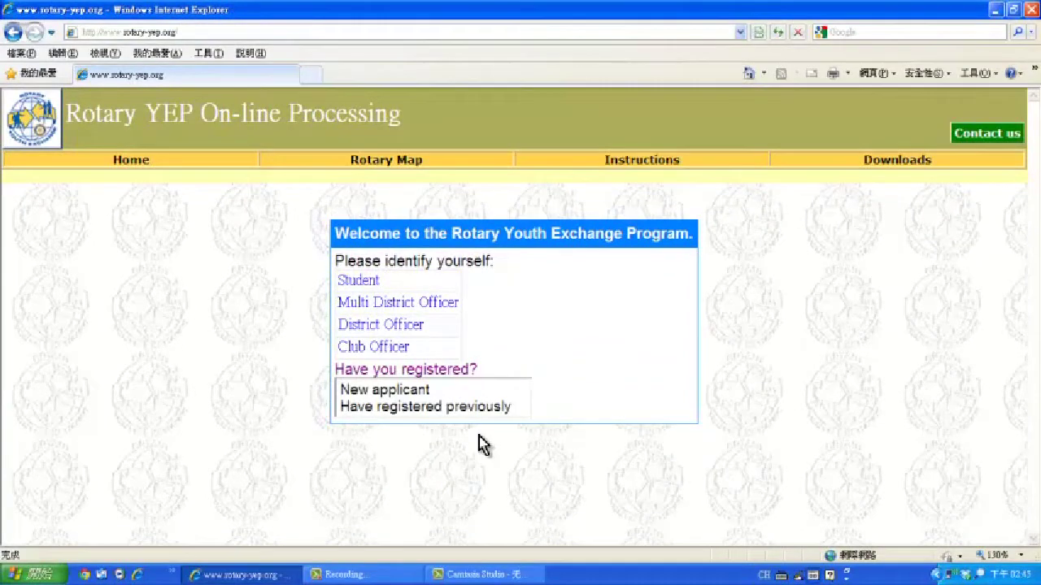
{"action": "left_click", "coordinate": [479, 408]}
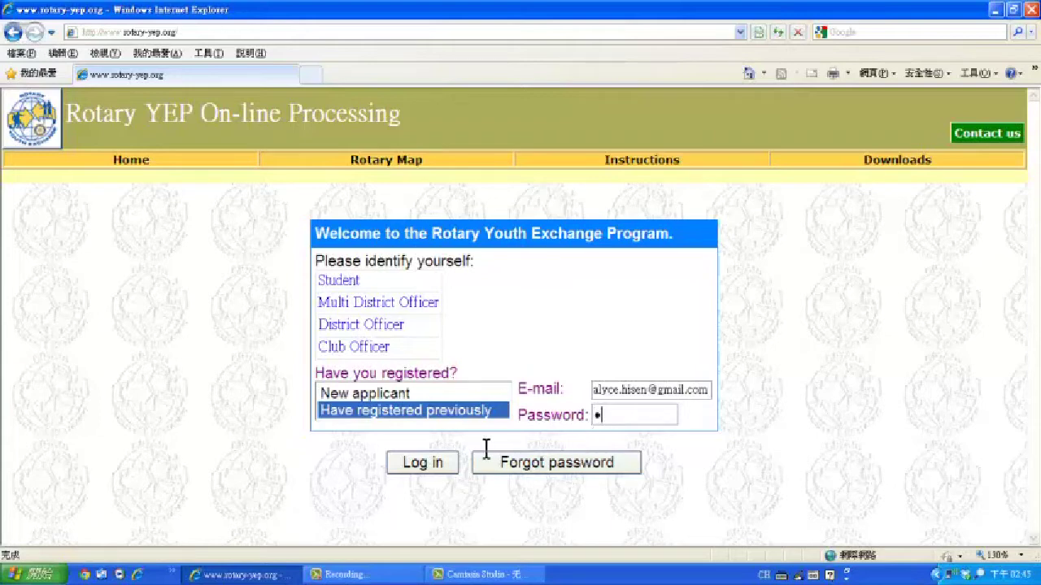
{"action": "type", "text": "•••••••••"}
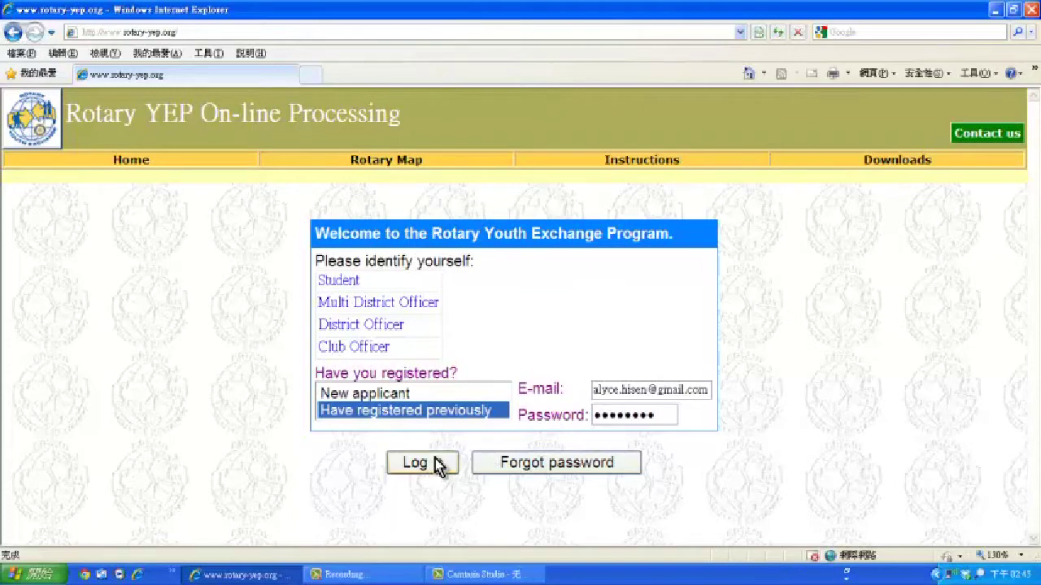
{"action": "left_click", "coordinate": [436, 466]}
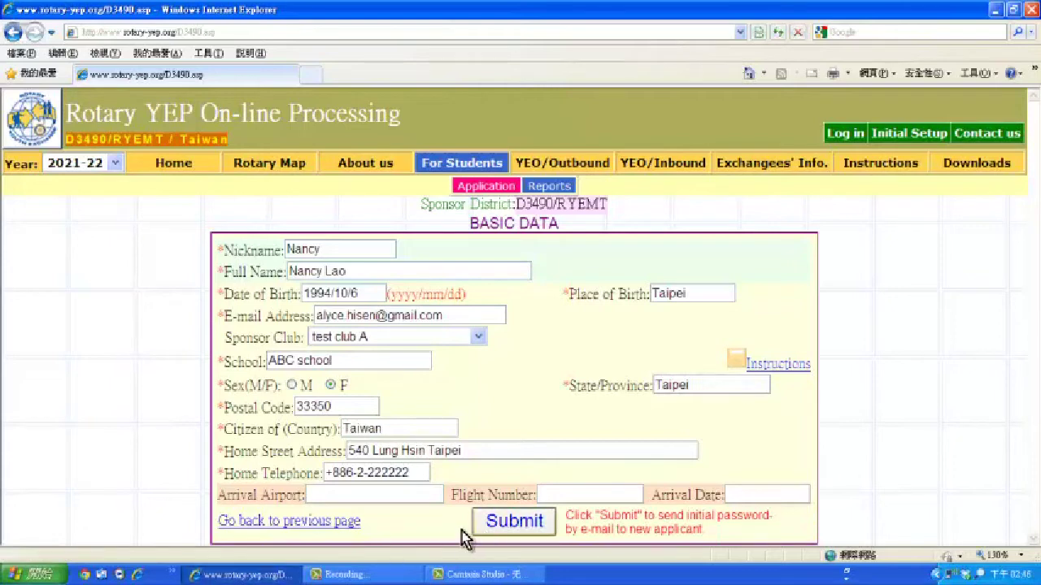
Submit the student's basic data, open the application form and maximize its window
{"action": "left_click", "coordinate": [528, 527]}
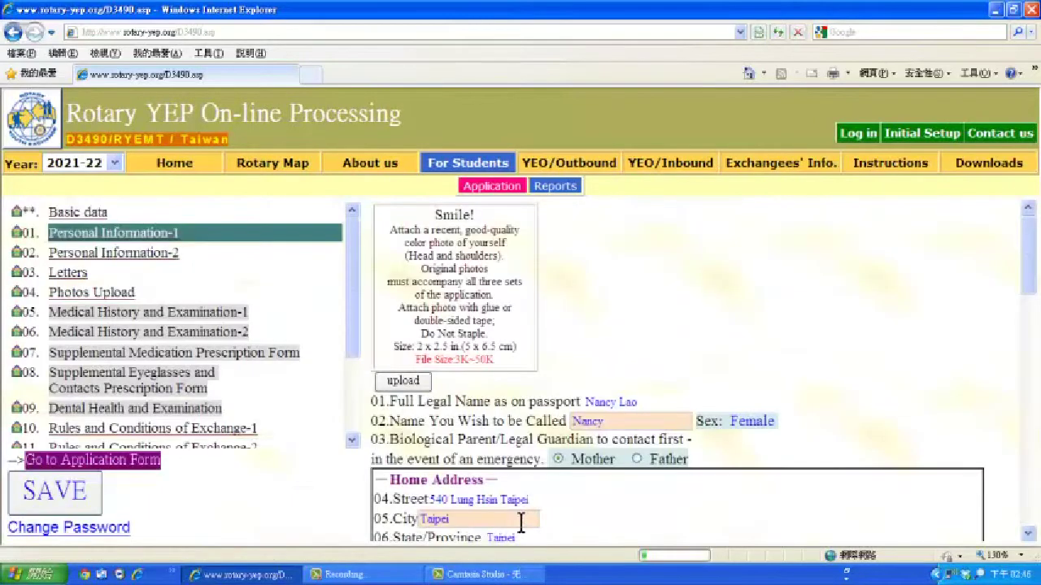
{"action": "left_click", "coordinate": [150, 465]}
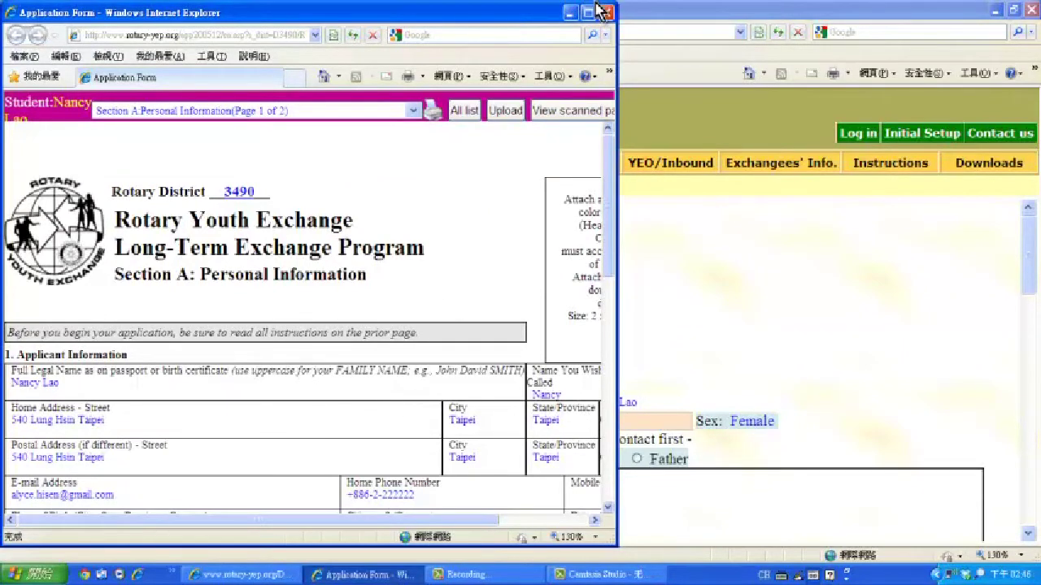
{"action": "left_click_drag", "start_coordinate": [596, 3], "coordinate": [596, 12]}
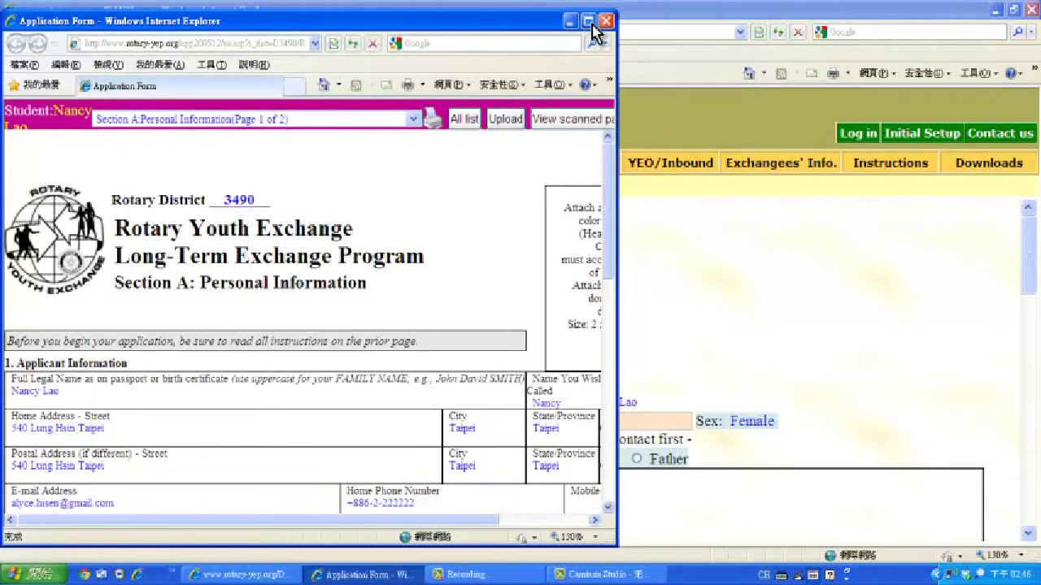
{"action": "left_click", "coordinate": [588, 21]}
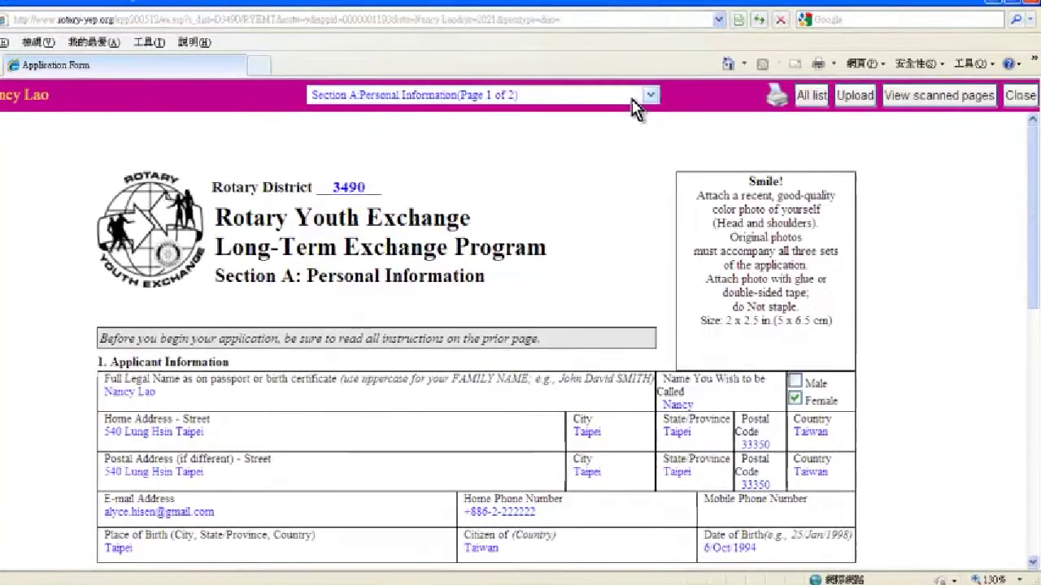
Open Section C: Medical Information (Page 1 of 2) and confirm the page setup with A4 portrait, 10 mm margins, and blank headers and footers
{"action": "left_click", "coordinate": [676, 102]}
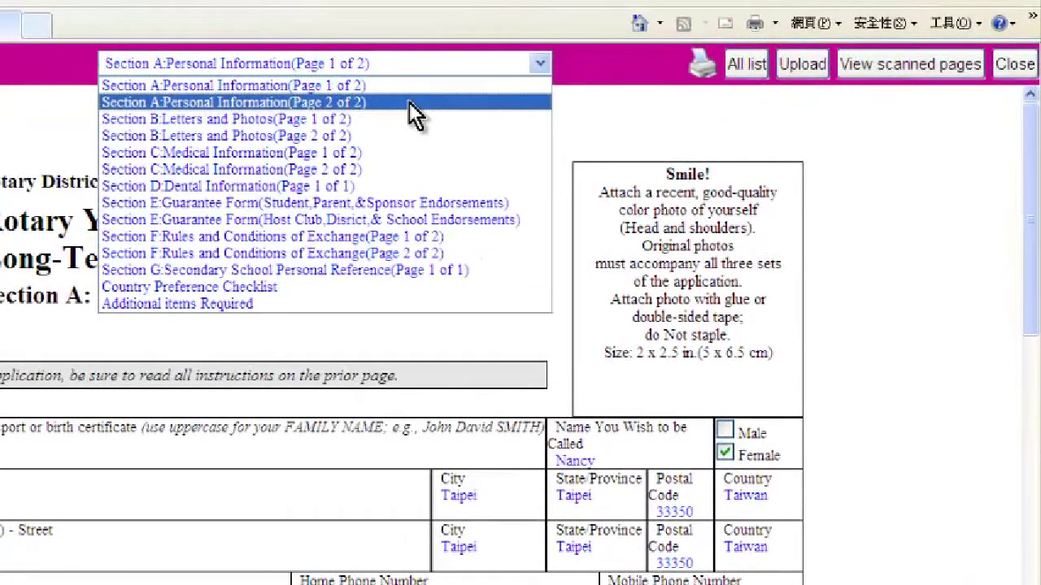
{"action": "left_click", "coordinate": [247, 152]}
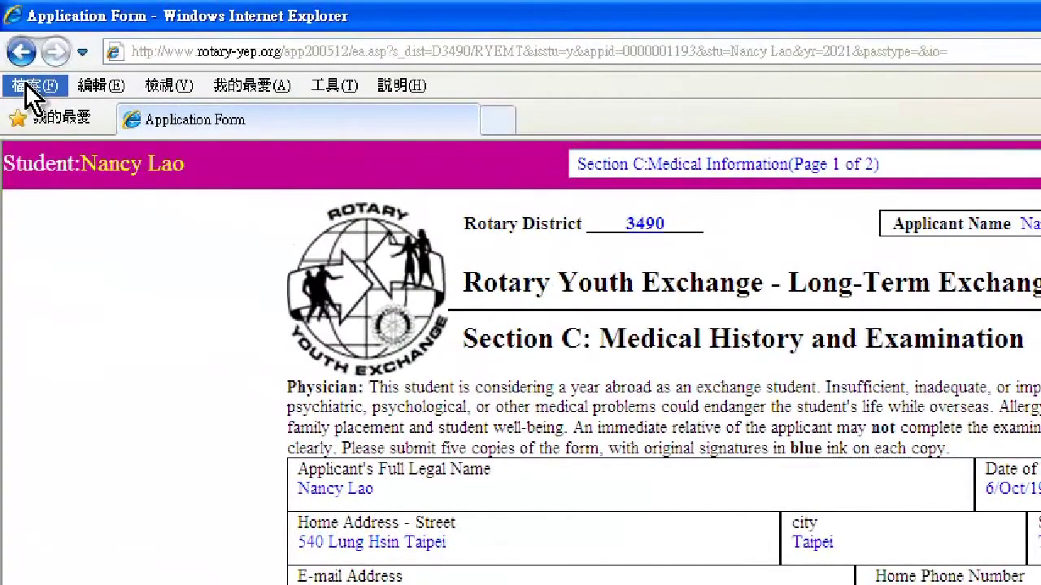
{"action": "left_click", "coordinate": [26, 84]}
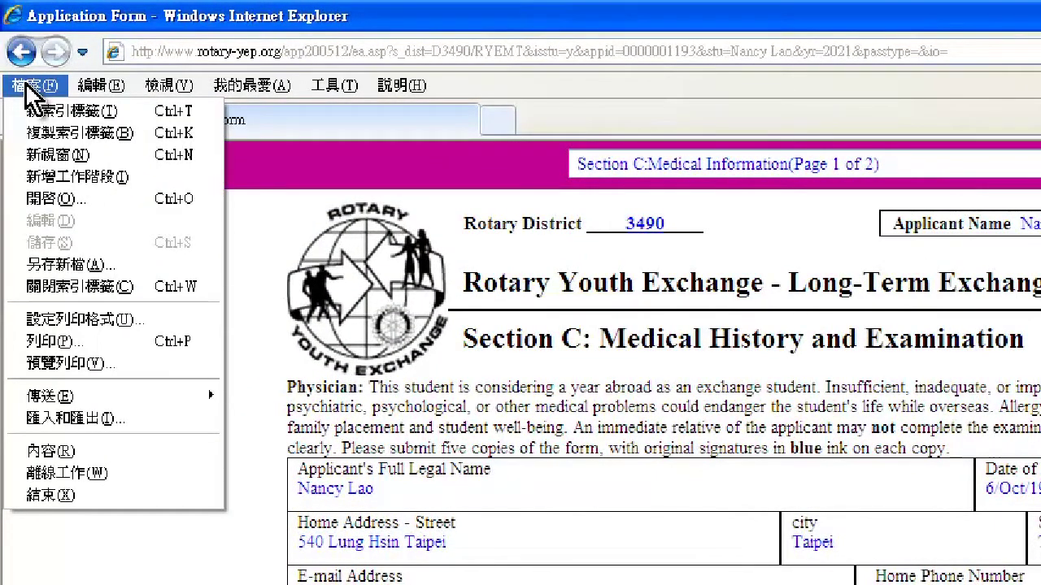
{"action": "left_click", "coordinate": [69, 319]}
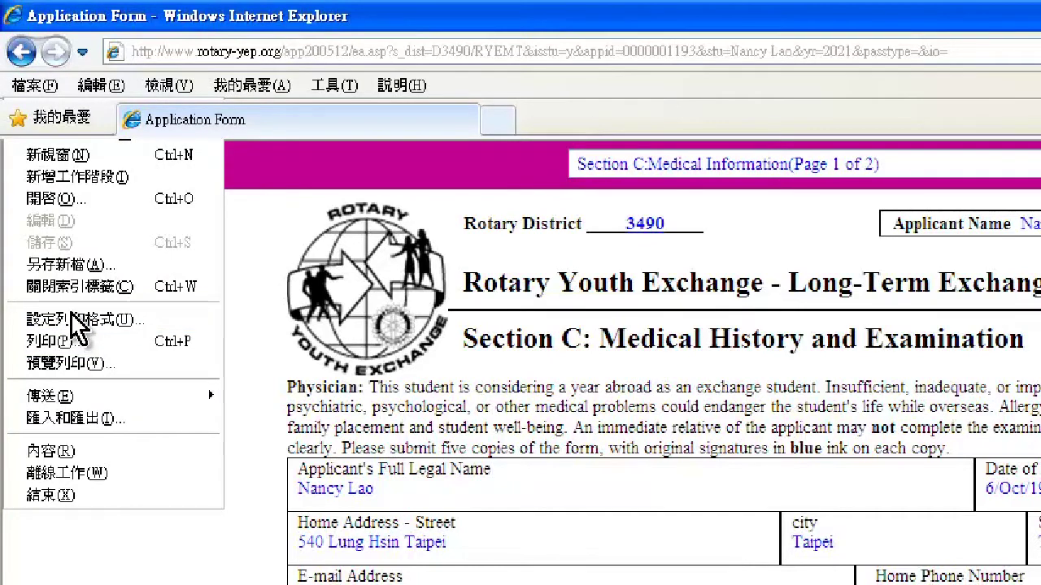
{"action": "left_click", "coordinate": [78, 319]}
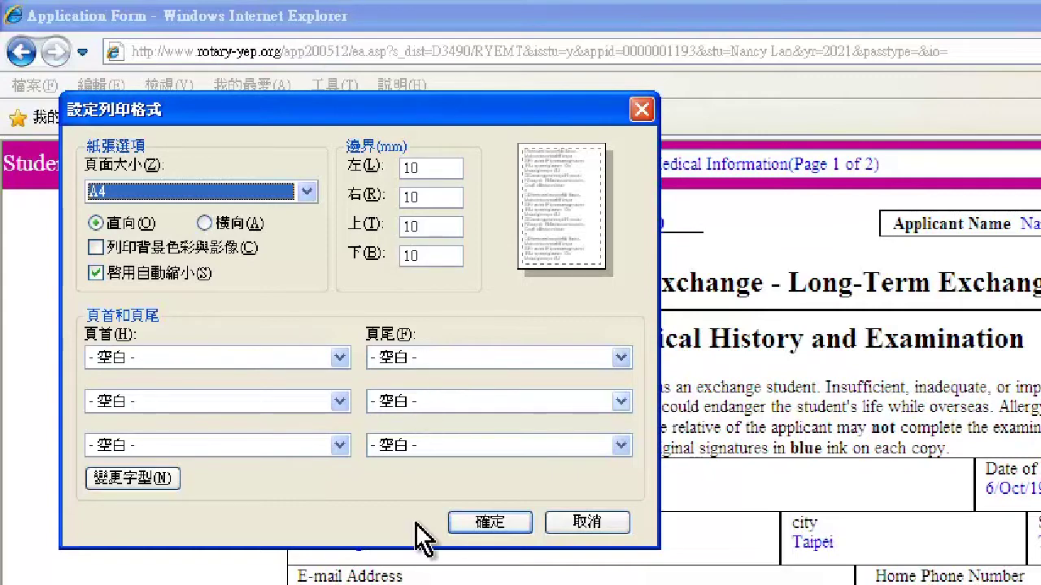
{"action": "left_click", "coordinate": [490, 523]}
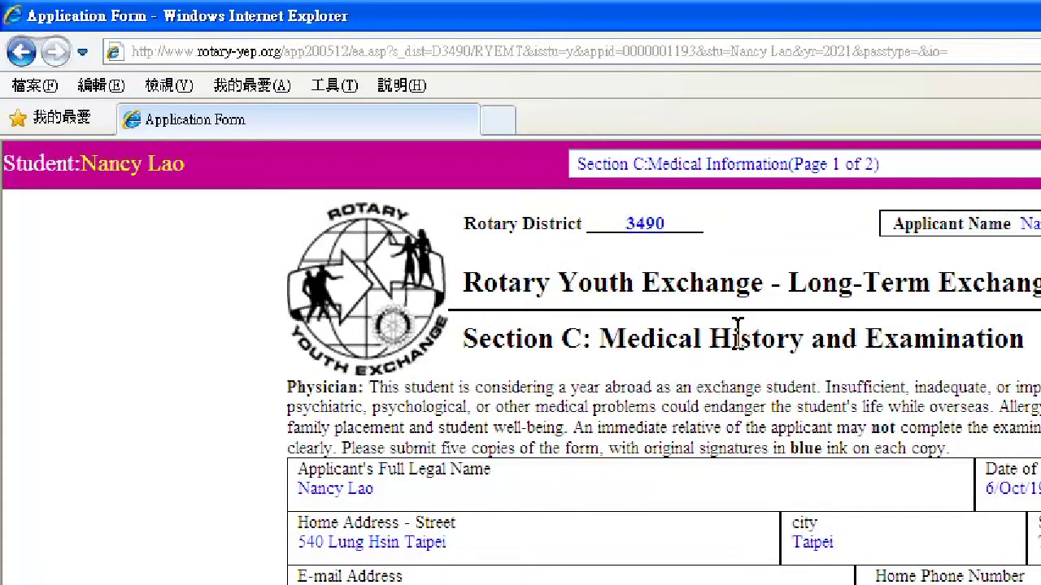
Preview the medical page for printing and restrict the output to only the selected frame
{"action": "left_click", "coordinate": [10, 81]}
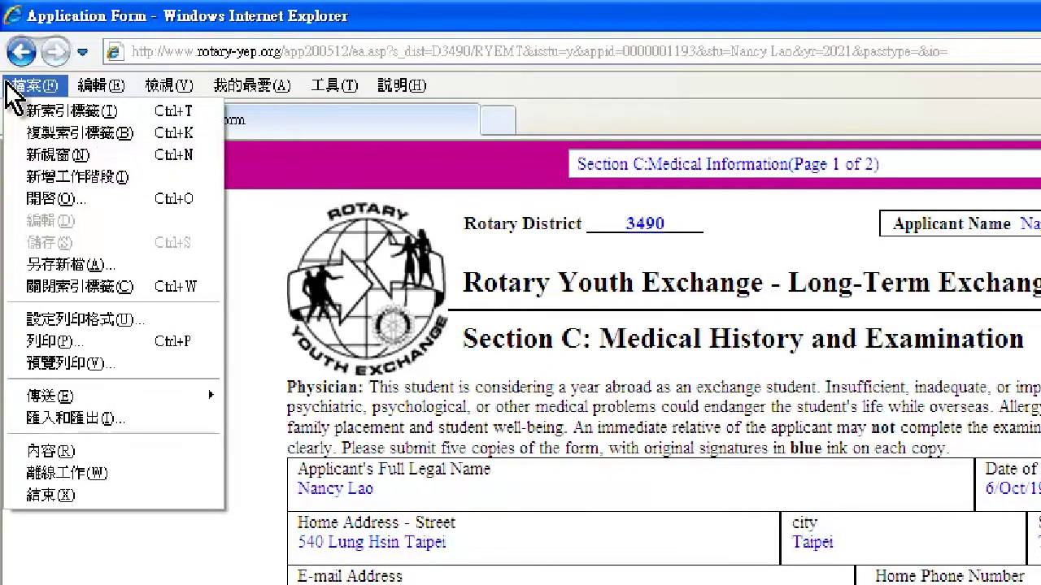
{"action": "left_click", "coordinate": [61, 365]}
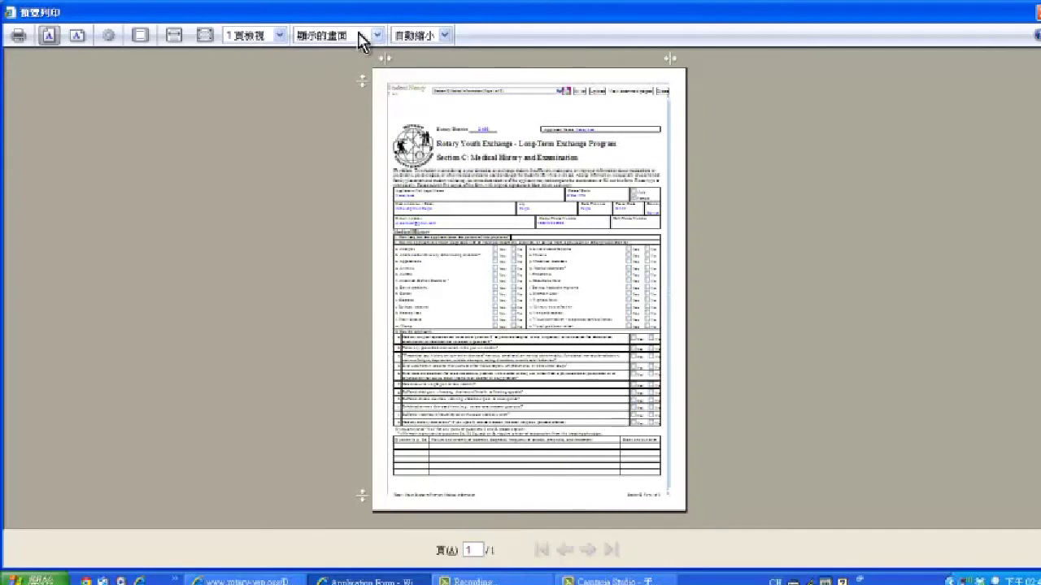
{"action": "left_click", "coordinate": [360, 38]}
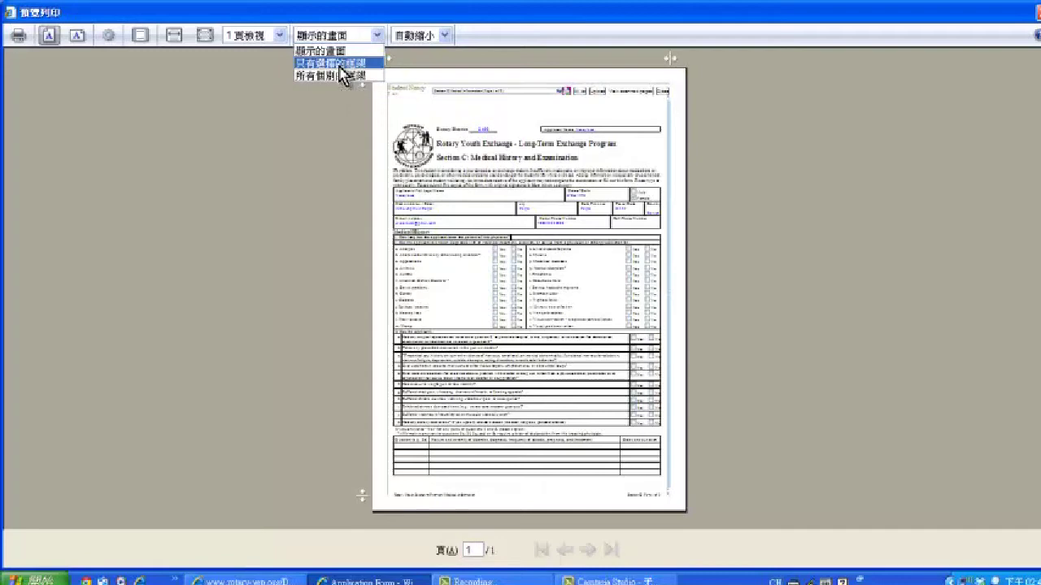
{"action": "left_click", "coordinate": [342, 65]}
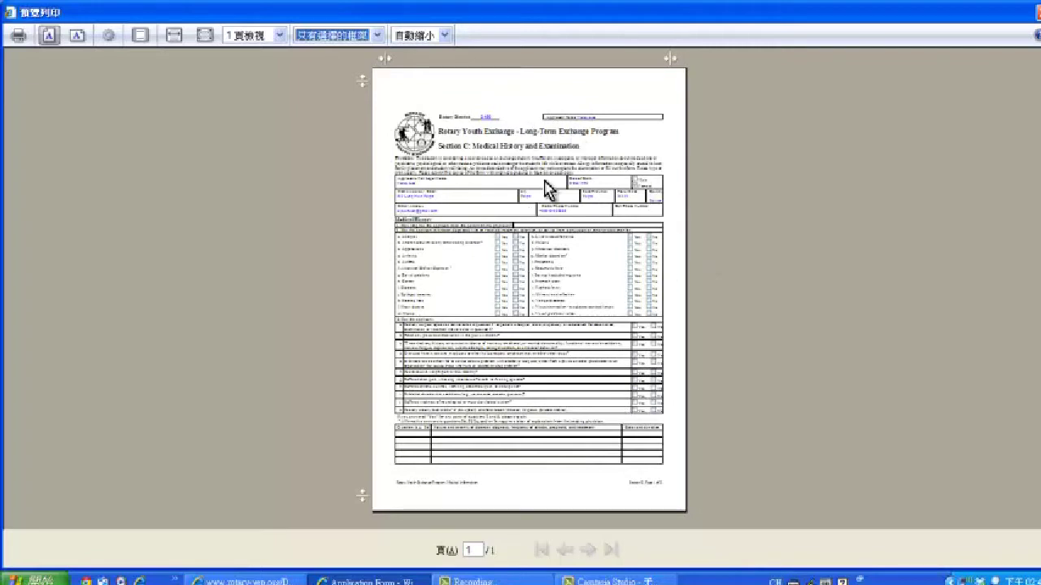
{"action": "left_click", "coordinate": [10, 12]}
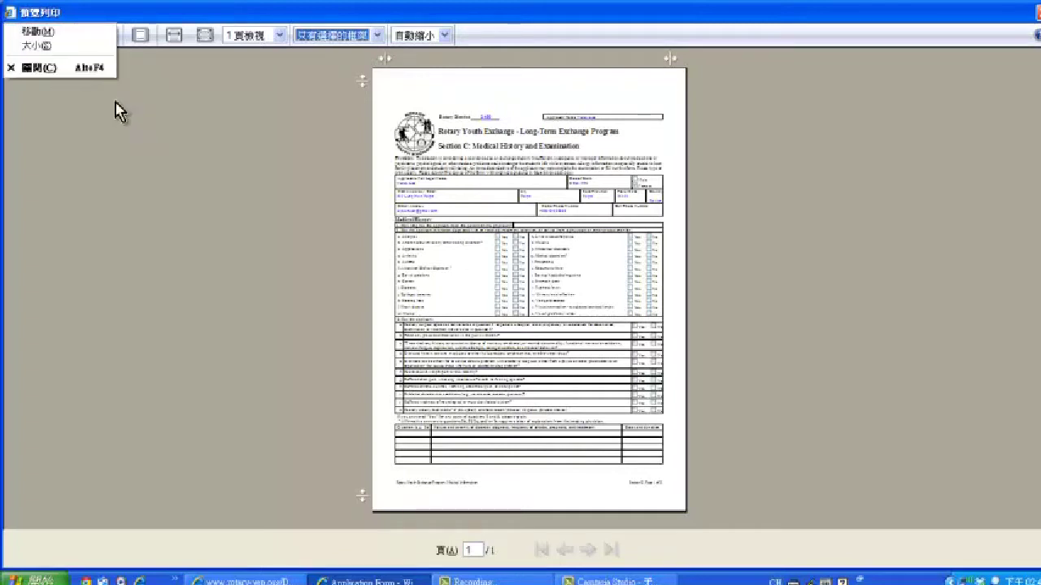
{"action": "left_click", "coordinate": [65, 84]}
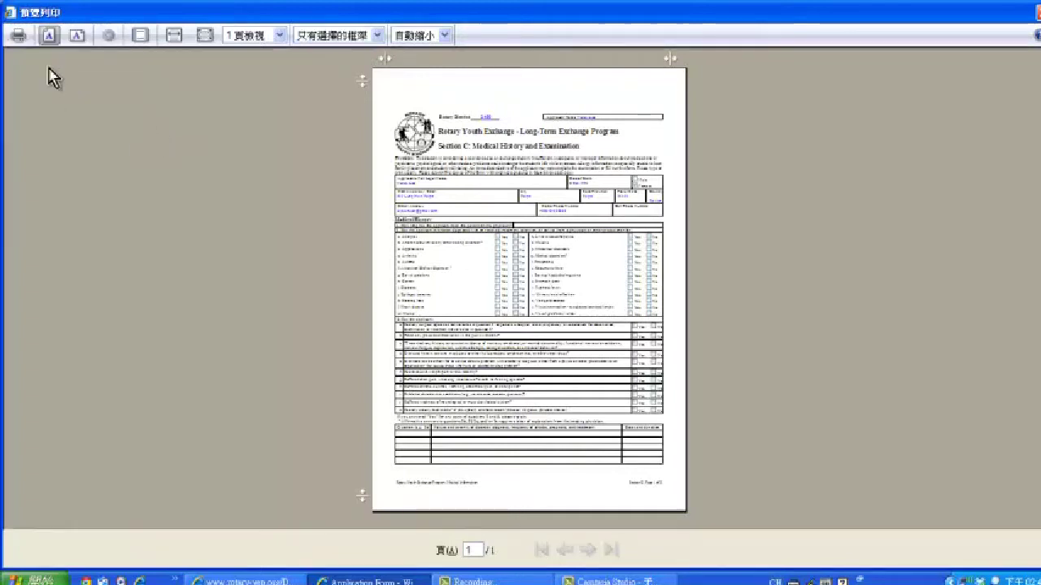
Print the previewed medical page with Microsoft XPS Document Writer and close the print preview
{"action": "left_click", "coordinate": [20, 36]}
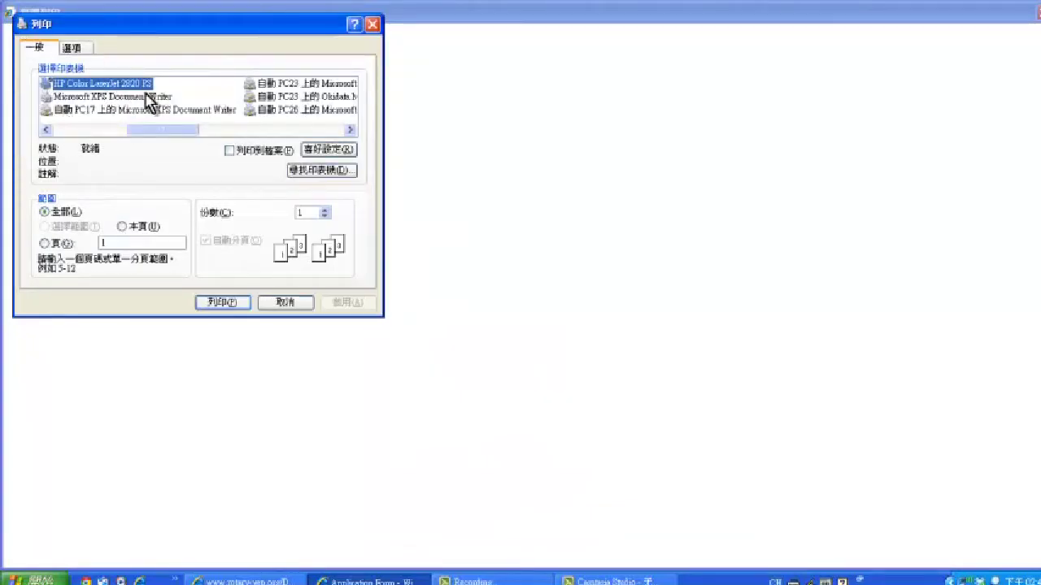
{"action": "key", "text": "Down"}
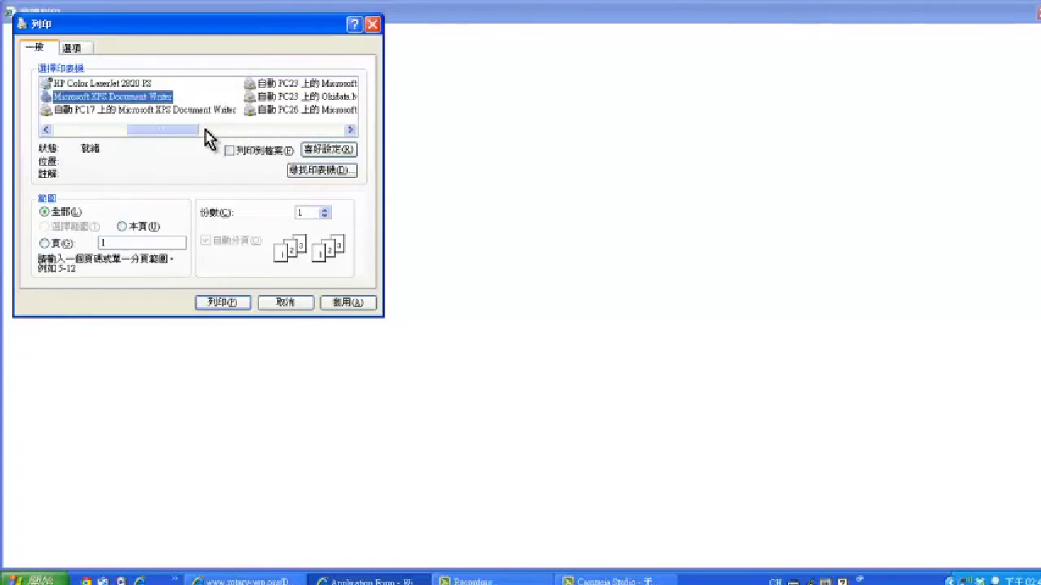
{"action": "key", "text": "Return"}
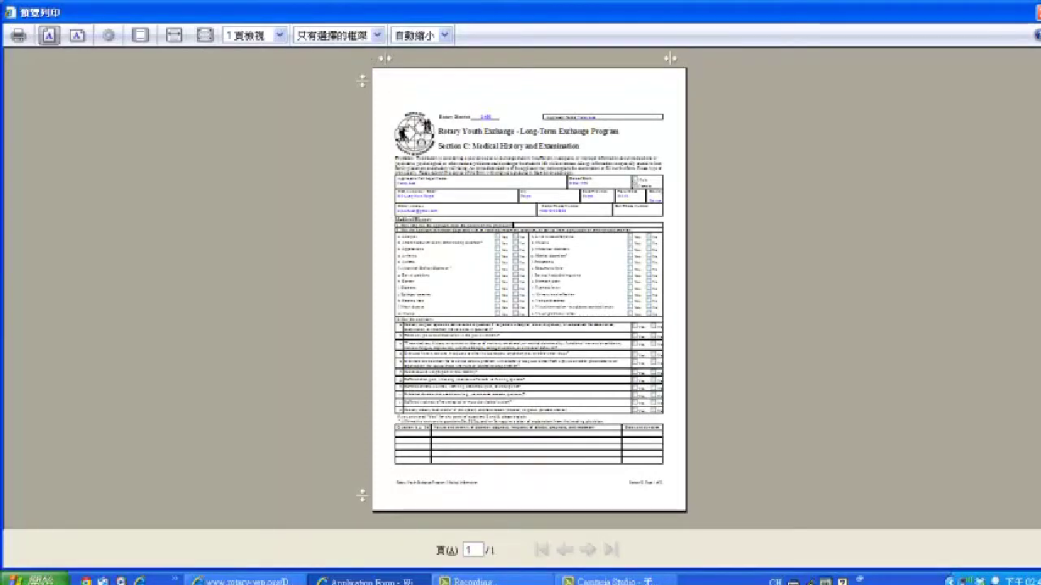
{"action": "left_click", "coordinate": [1034, 11]}
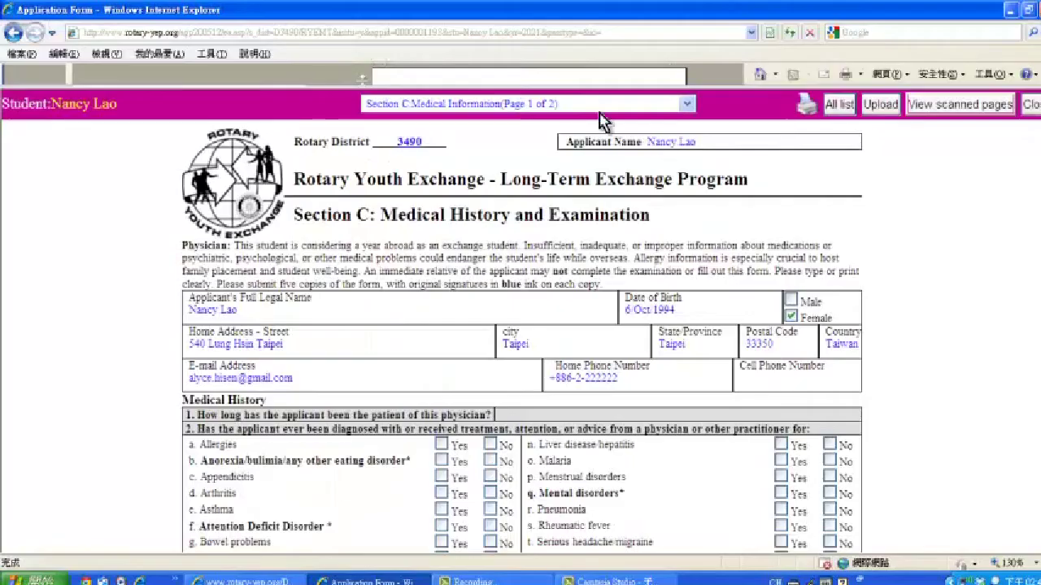
Review Section C: Medical Information page 1, then view page 2 down to the physical examination questions
{"action": "left_click", "coordinate": [687, 105]}
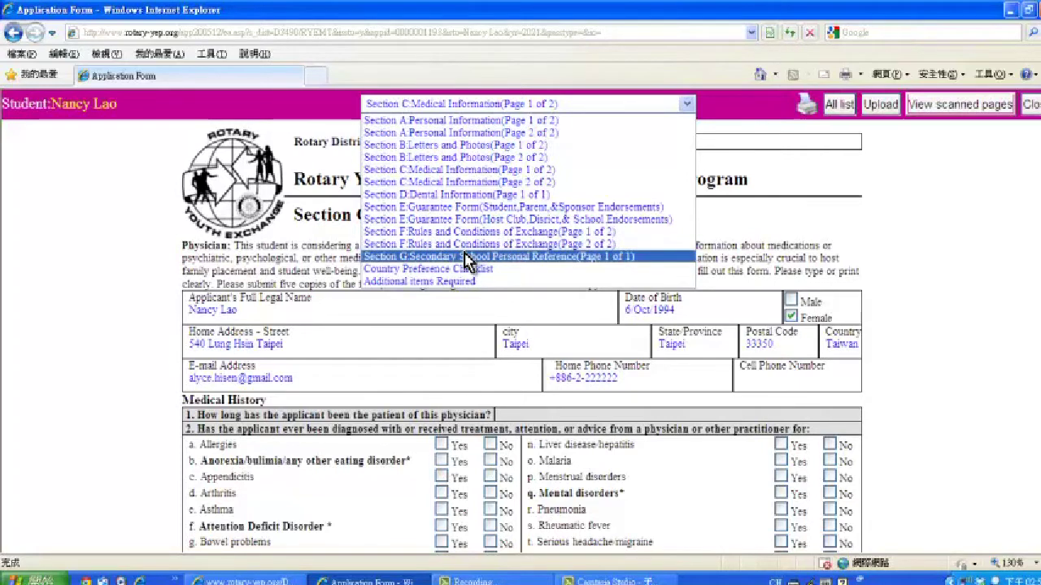
{"action": "left_click", "coordinate": [285, 244]}
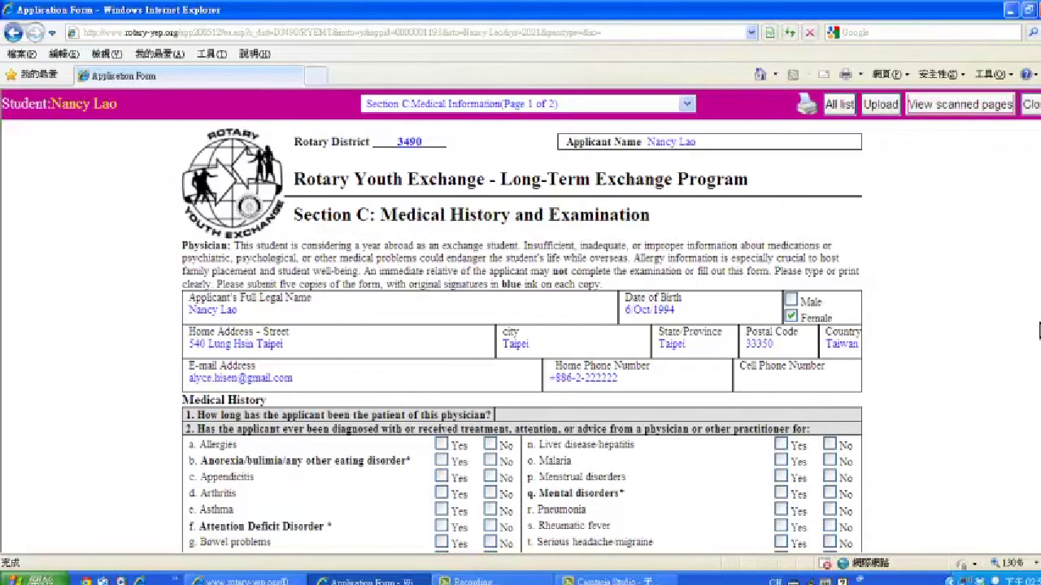
{"action": "scroll", "coordinate": [866, 271], "scroll_direction": "down", "scroll_amount": 6}
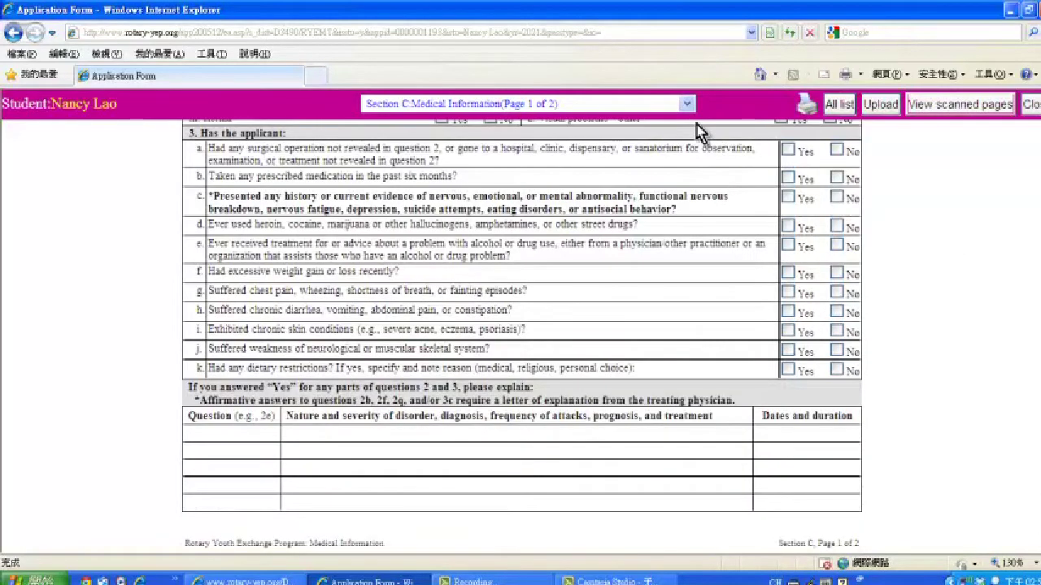
{"action": "scroll", "coordinate": [693, 129], "scroll_direction": "up", "scroll_amount": 6}
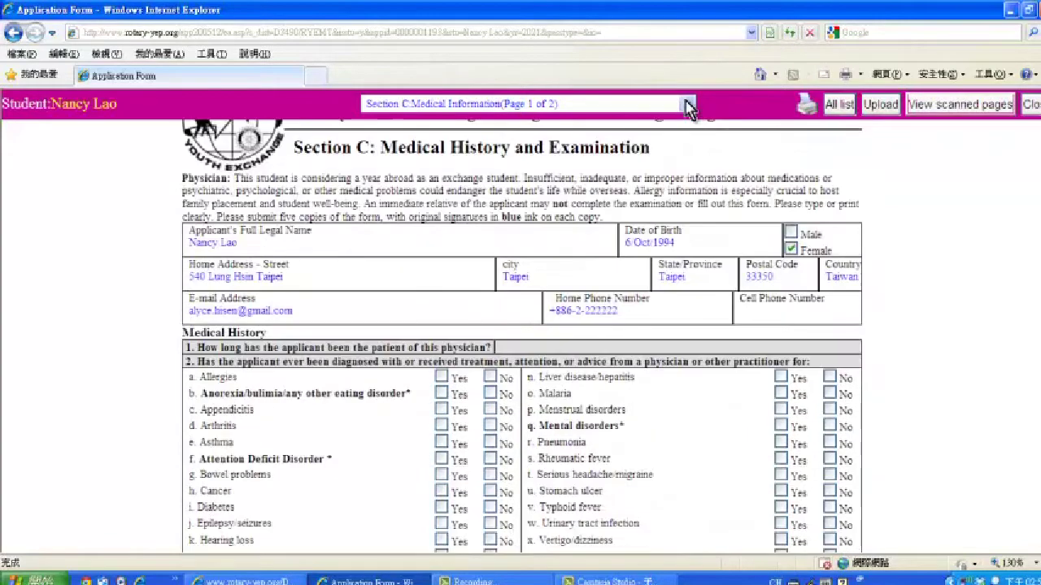
{"action": "left_click", "coordinate": [687, 104]}
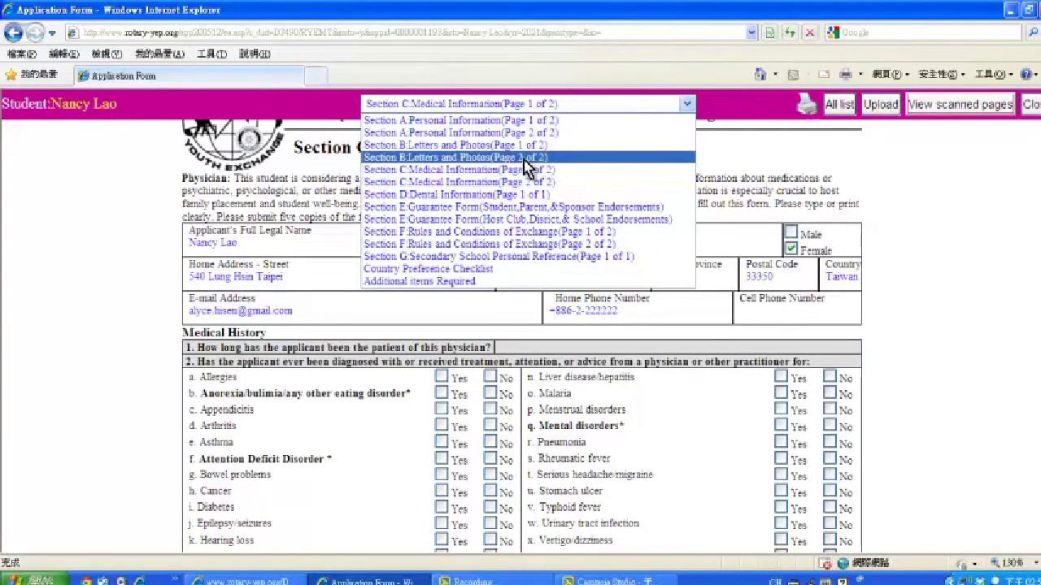
{"action": "left_click", "coordinate": [488, 182]}
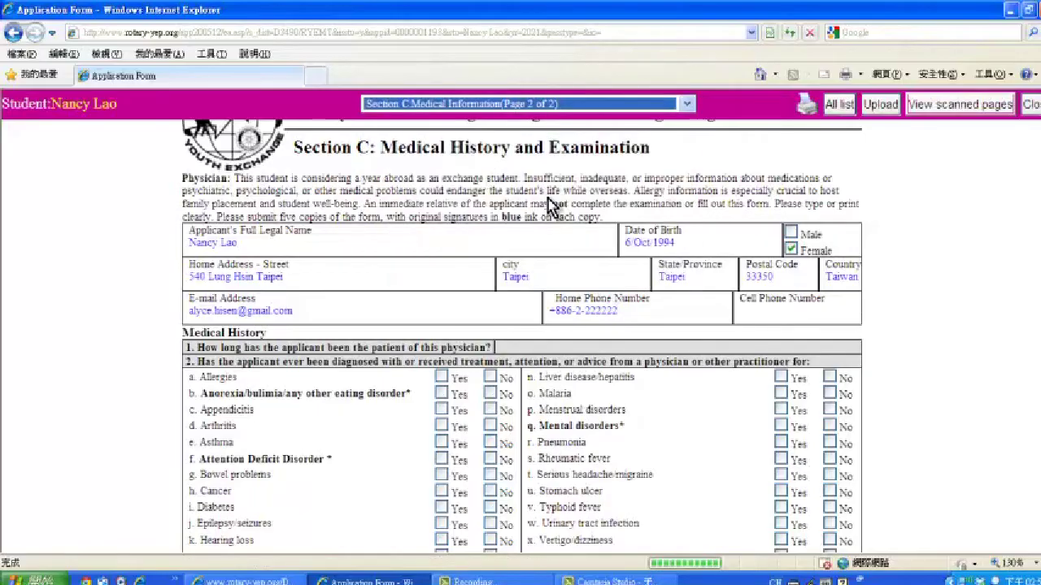
{"action": "scroll", "coordinate": [546, 195], "scroll_direction": "down", "scroll_amount": 10}
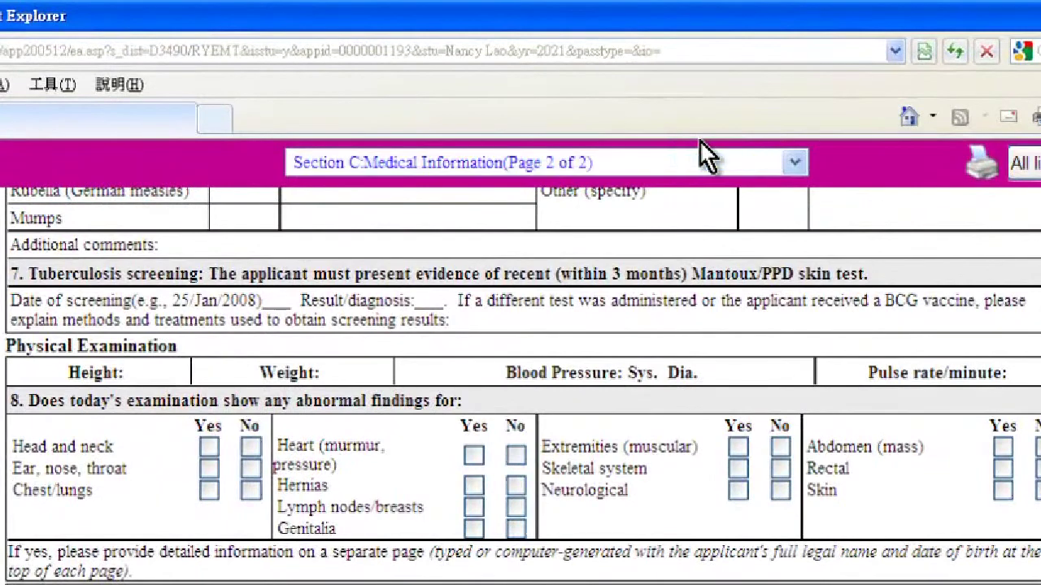
Switch the application form to Section D: Dental Information (Page 1 of 1)
{"action": "left_click", "coordinate": [746, 155]}
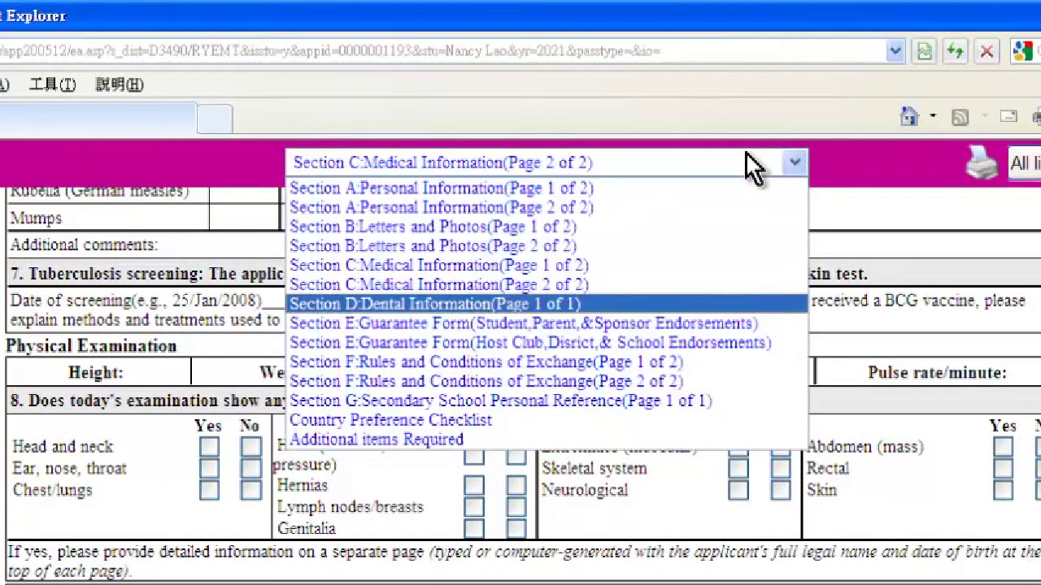
{"action": "left_click", "coordinate": [746, 155]}
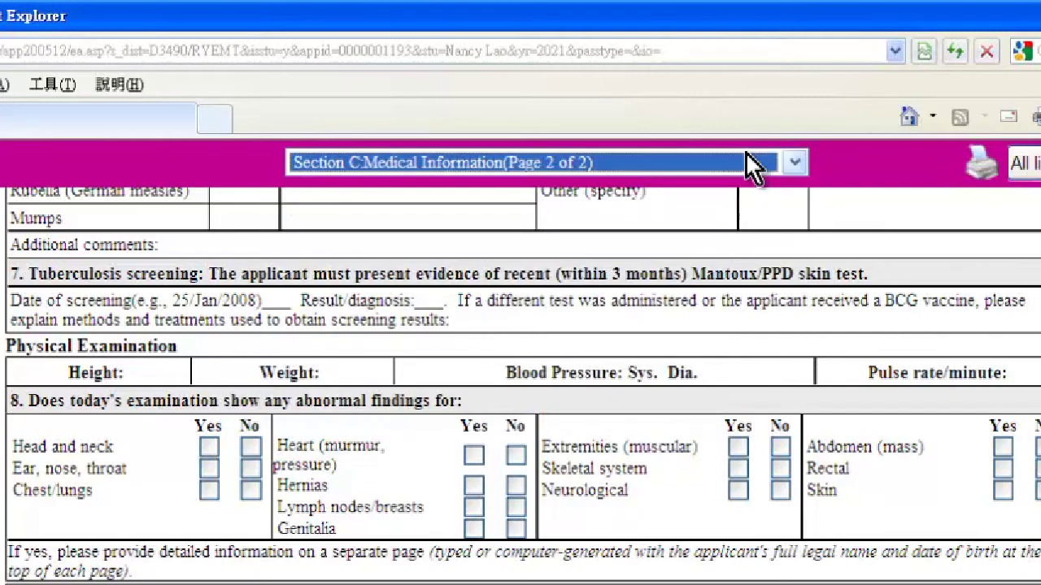
{"action": "left_click", "coordinate": [797, 163]}
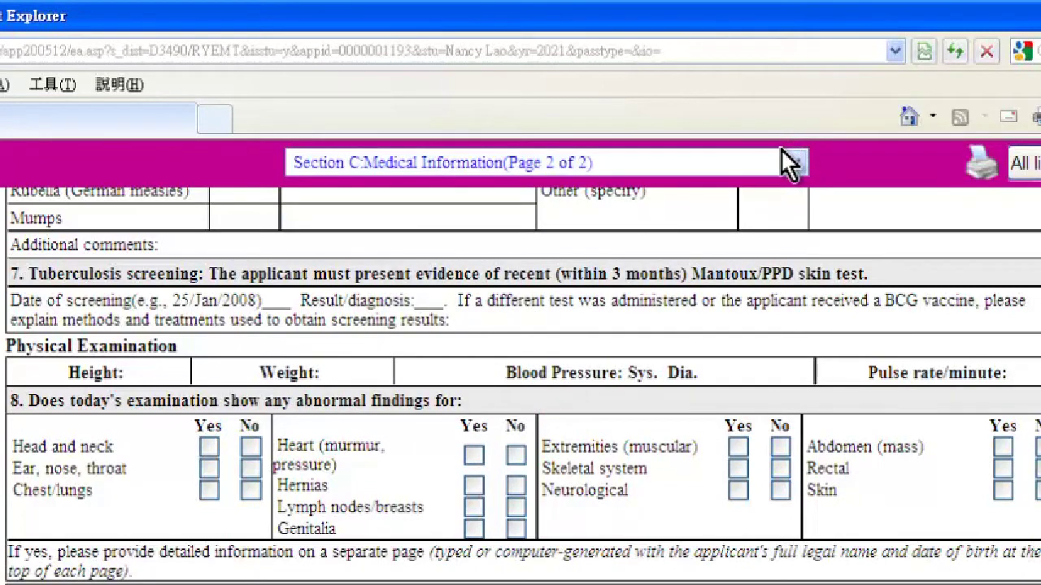
{"action": "key", "text": "Return"}
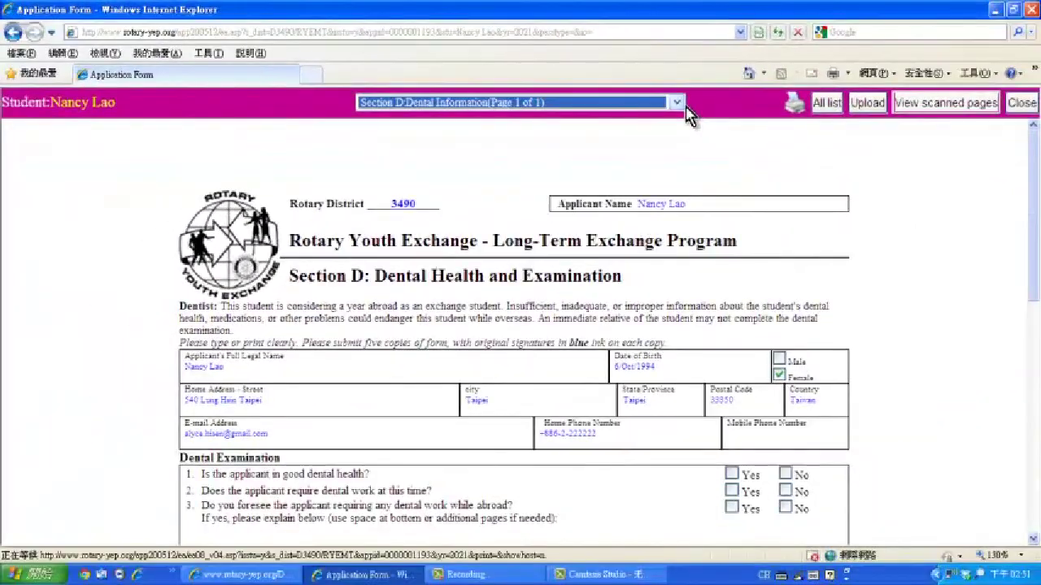
Switch the application form to Section E: Guarantee Form (Host Club, District, & School Endorsements)
{"action": "key", "text": "Down"}
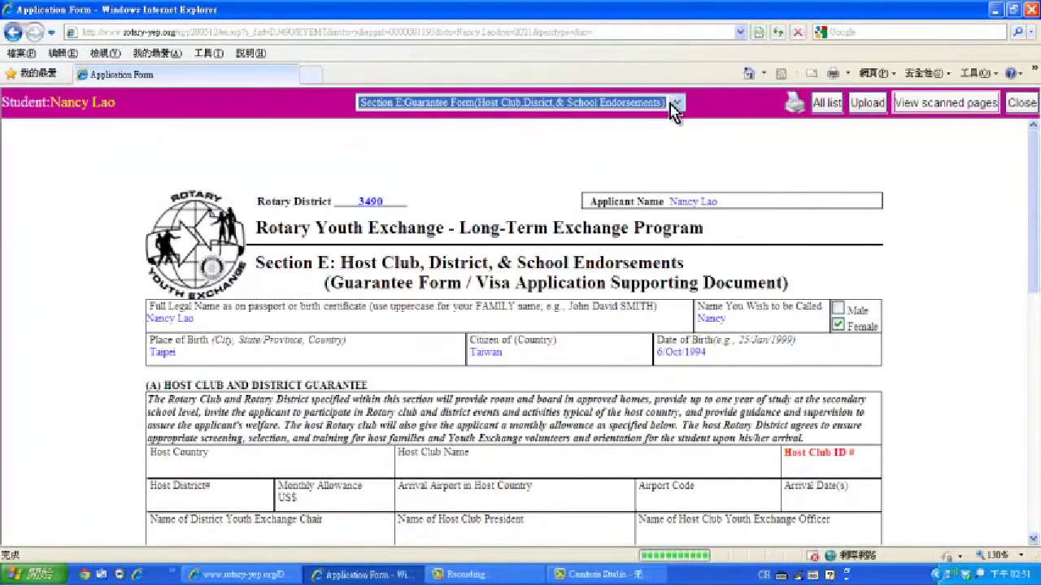
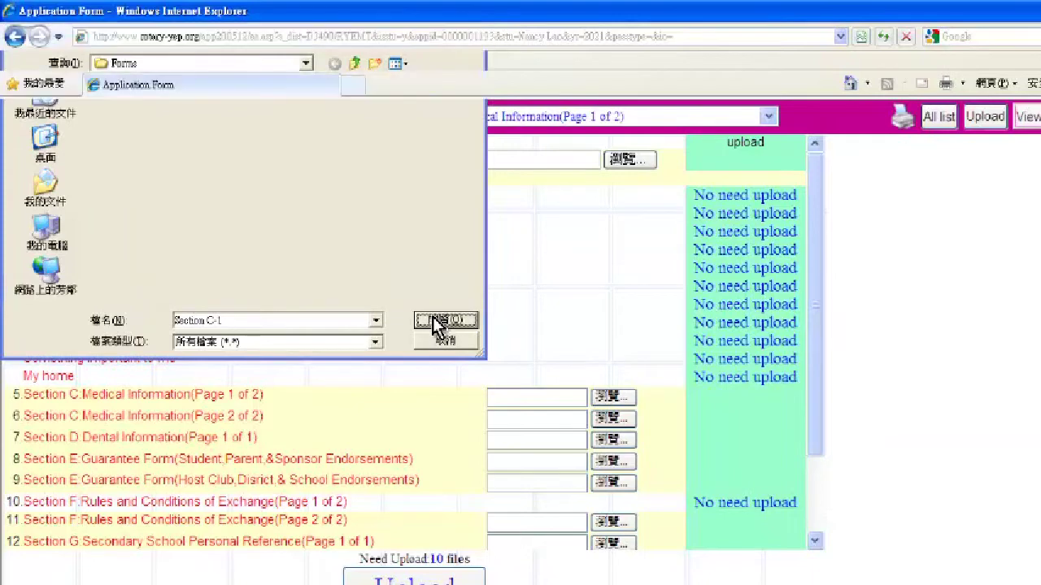
Choose the scan Section C-2a from the Forms folder as the upload for Section C: Medical Information (Page 2 of 2)
{"action": "left_click", "coordinate": [607, 420]}
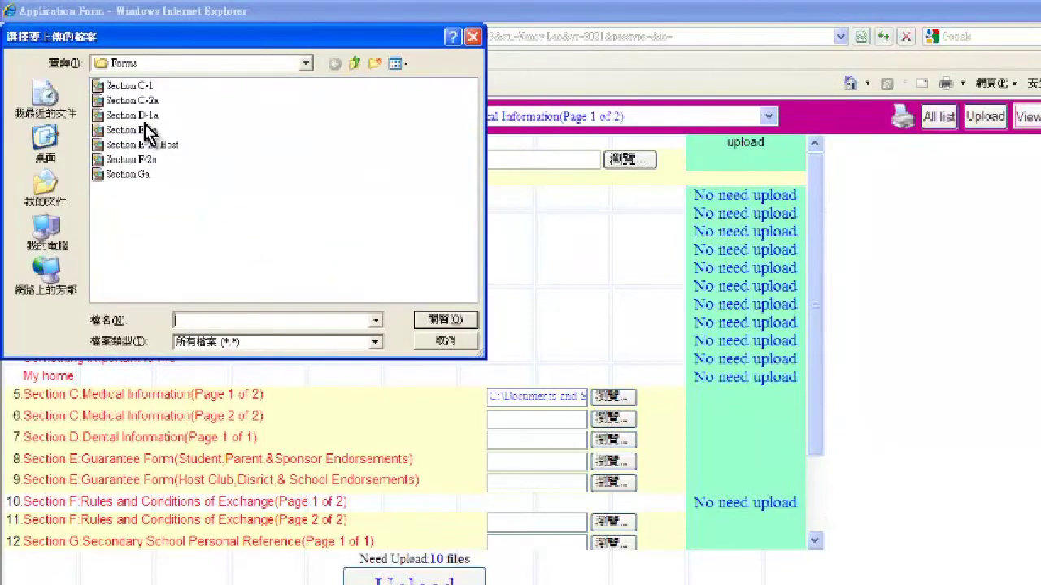
{"action": "left_click", "coordinate": [126, 101]}
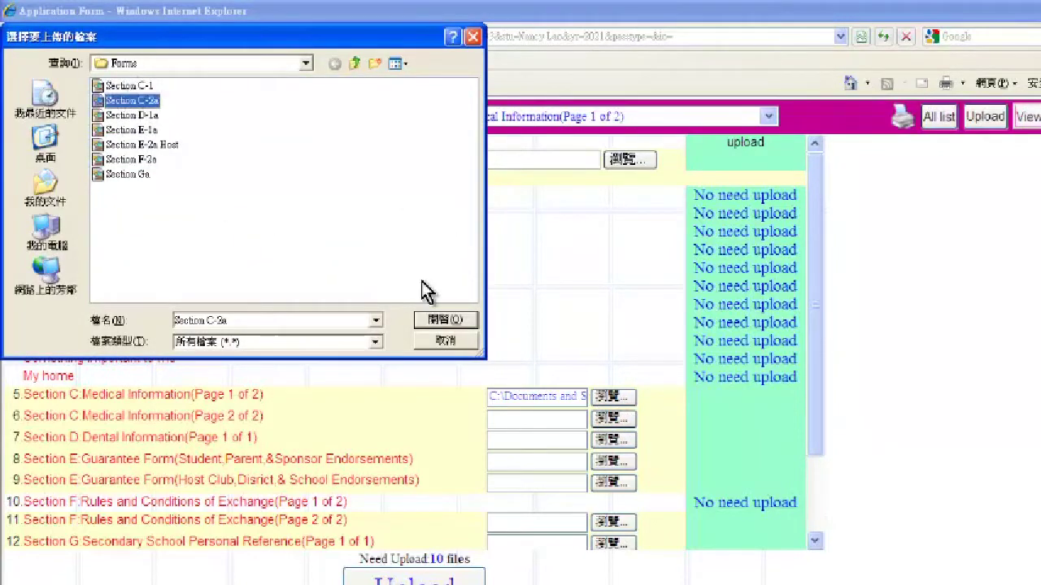
{"action": "left_click", "coordinate": [450, 320]}
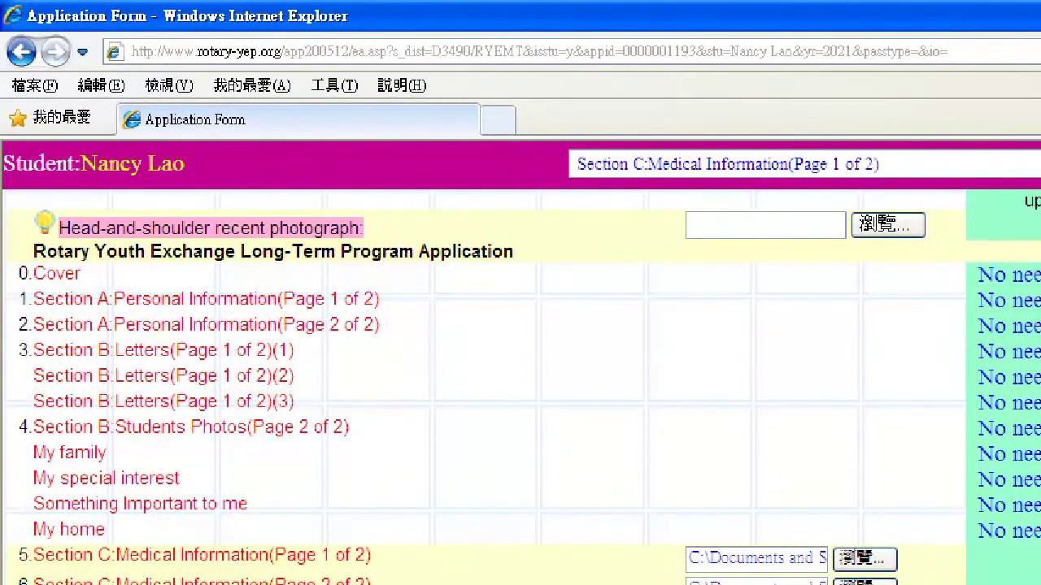
Choose the scan Section D-1a as the upload file for Section D: Dental Information (Page 1 of 1)
{"action": "left_click", "coordinate": [887, 225]}
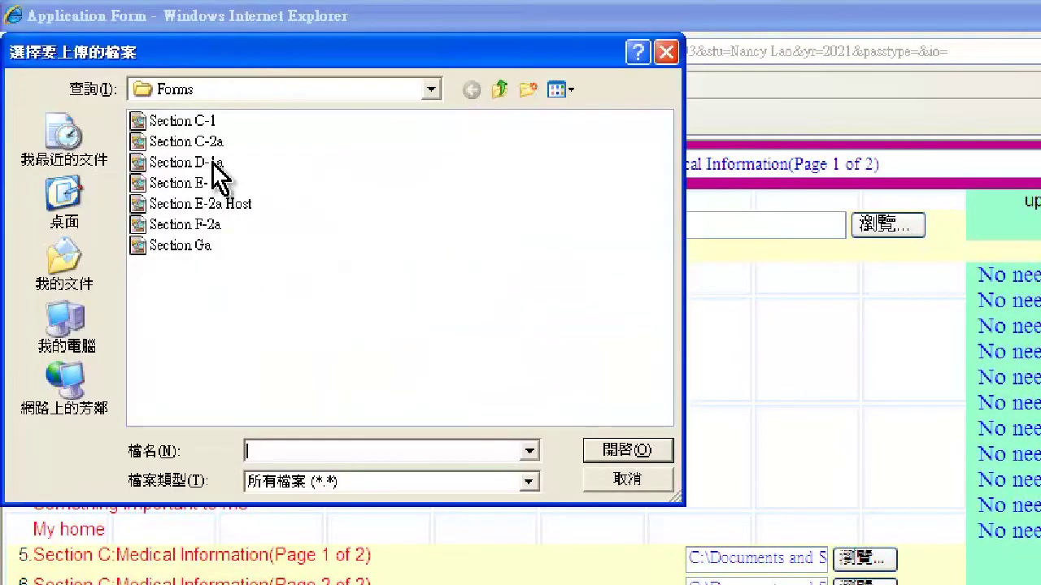
{"action": "left_click", "coordinate": [176, 165]}
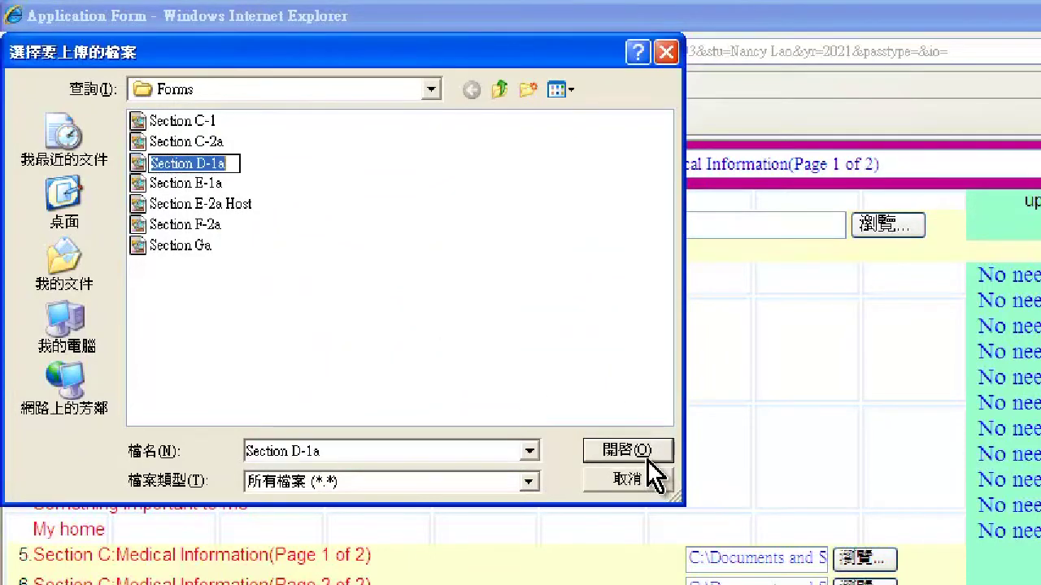
{"action": "key", "text": "Escape"}
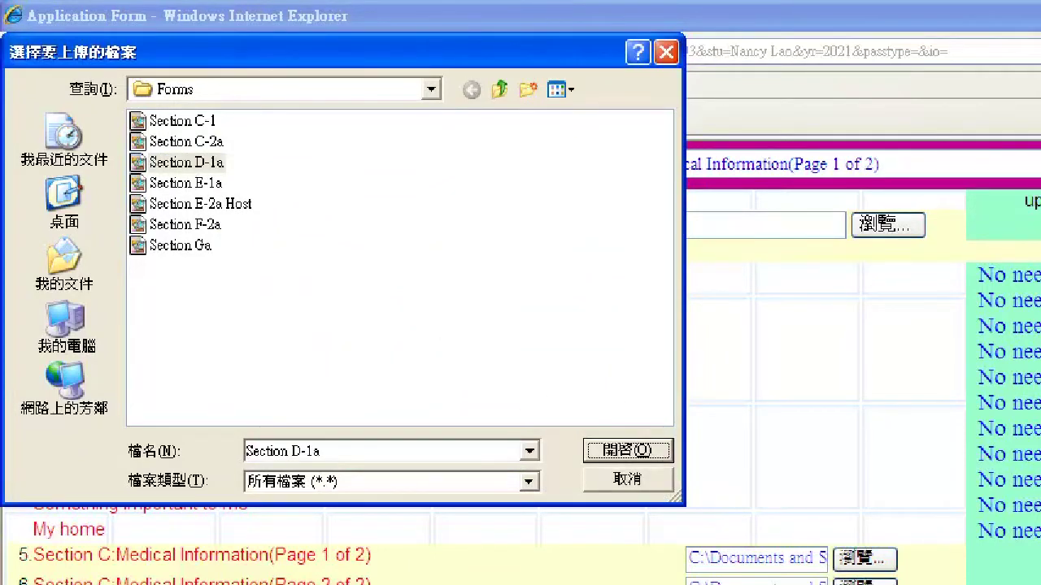
{"action": "key", "text": "Return"}
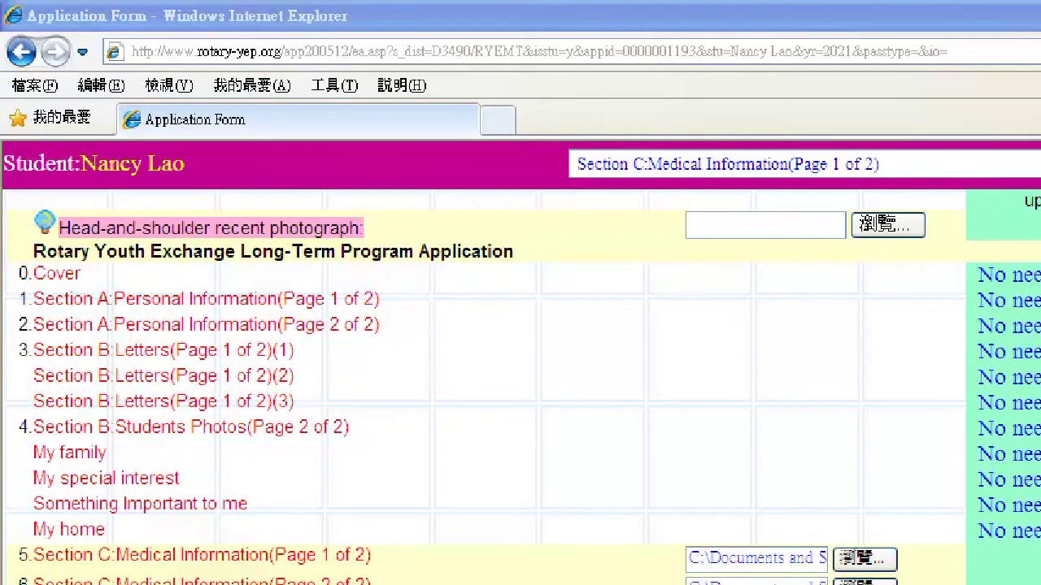
Choose Section E-1a for the student, parent and sponsor guarantee form and Section E-2a Host for the host club, district and school one
{"action": "key", "text": "Return"}
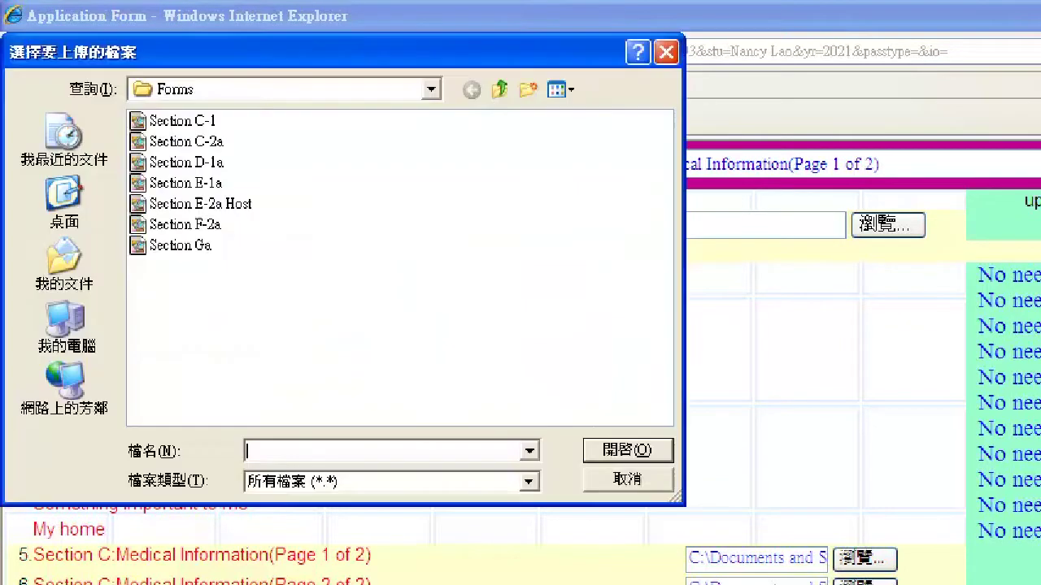
{"action": "left_click", "coordinate": [173, 184]}
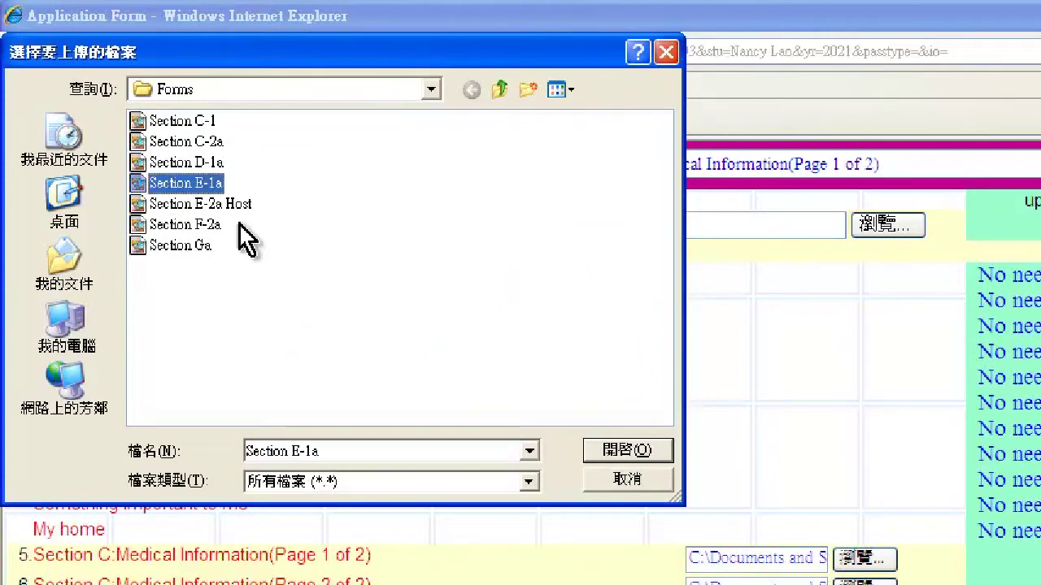
{"action": "left_click", "coordinate": [626, 452]}
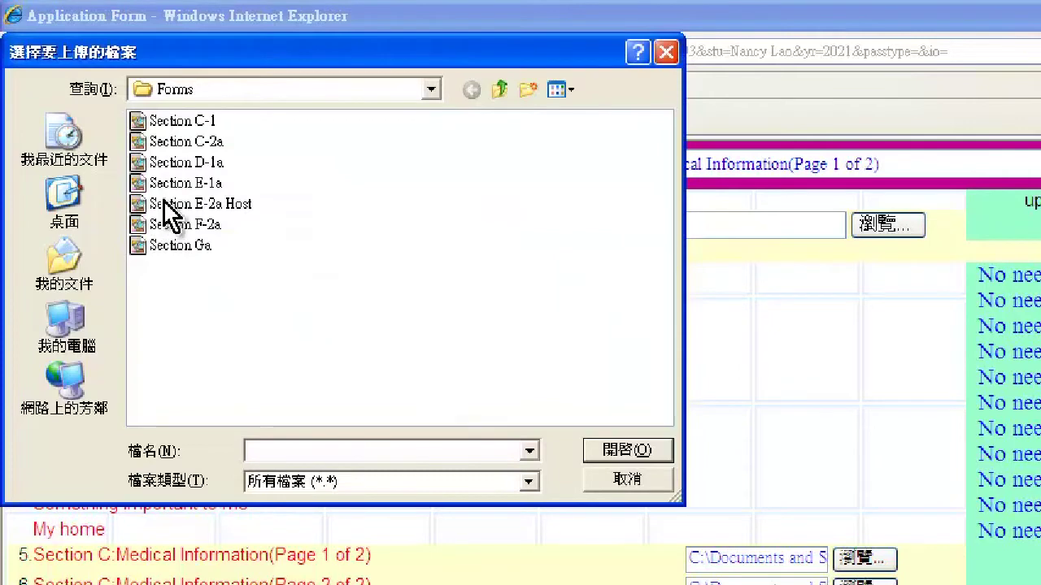
{"action": "left_click", "coordinate": [220, 204]}
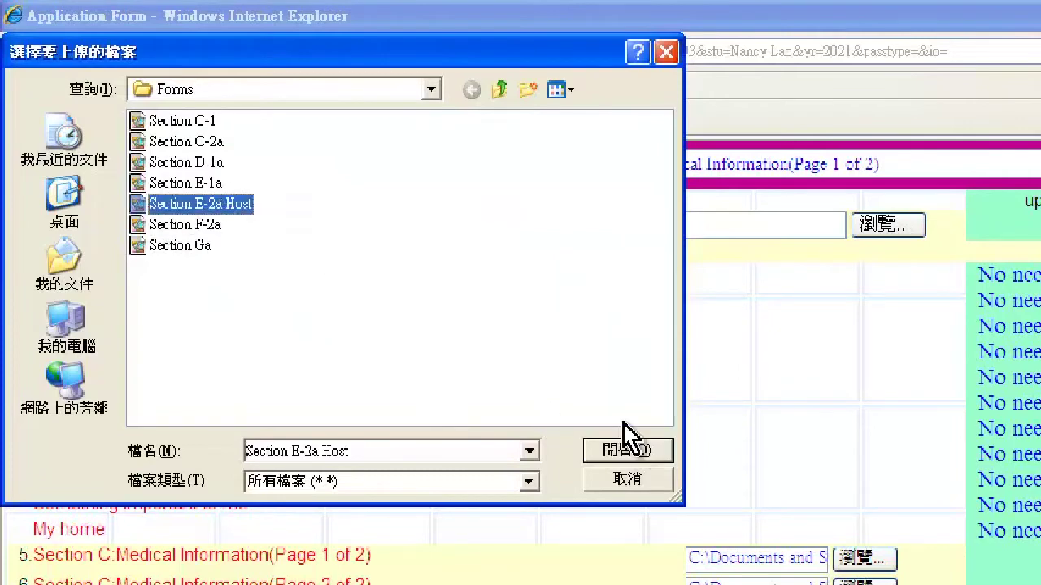
{"action": "left_click", "coordinate": [618, 447]}
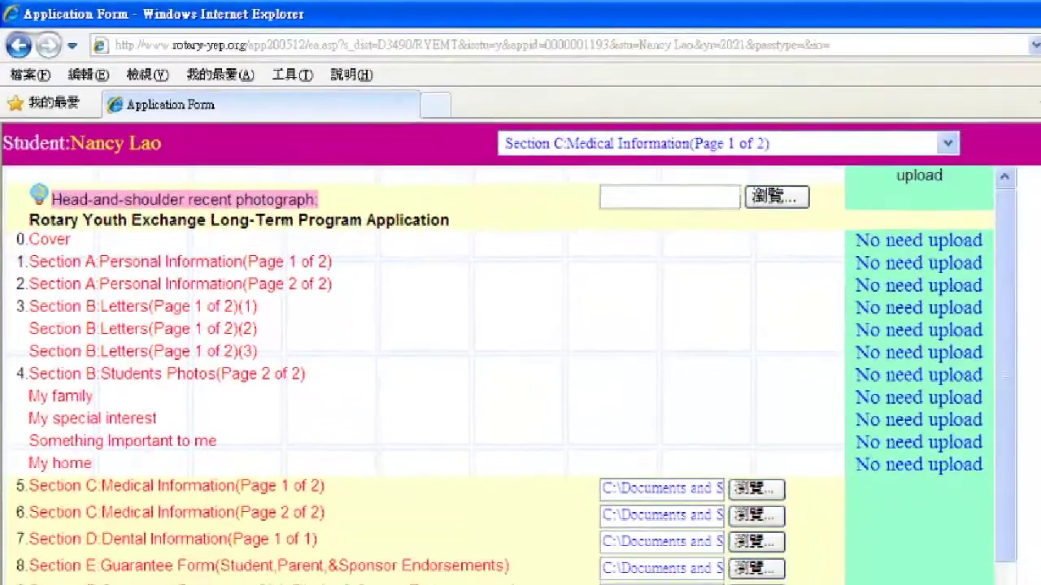
Choose the scan Section F-2a for Section F: Rules and Conditions of Exchange (Page 2 of 2) and upload all chosen files
{"action": "left_click", "coordinate": [539, 458]}
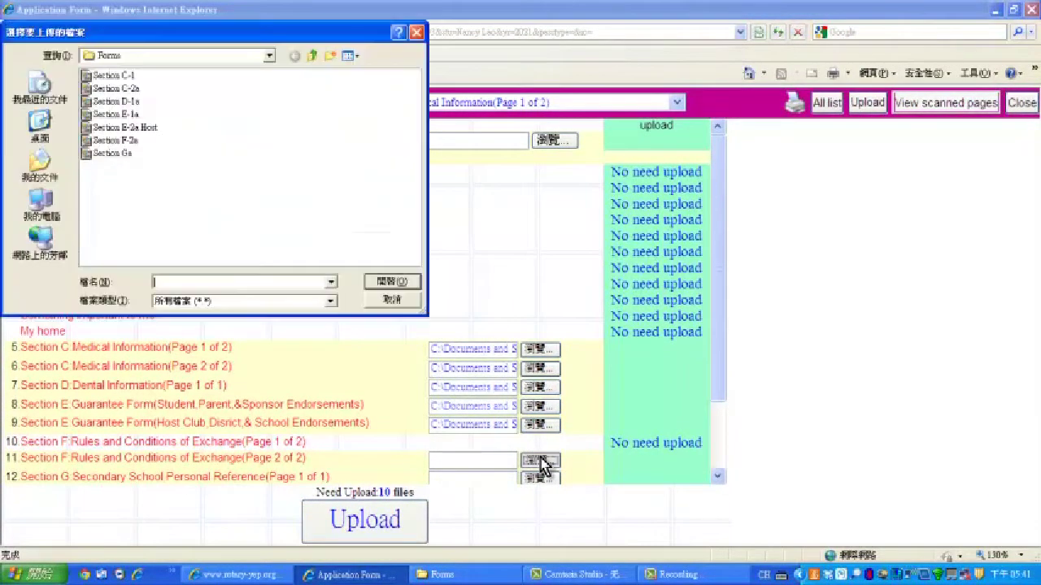
{"action": "left_click", "coordinate": [100, 142]}
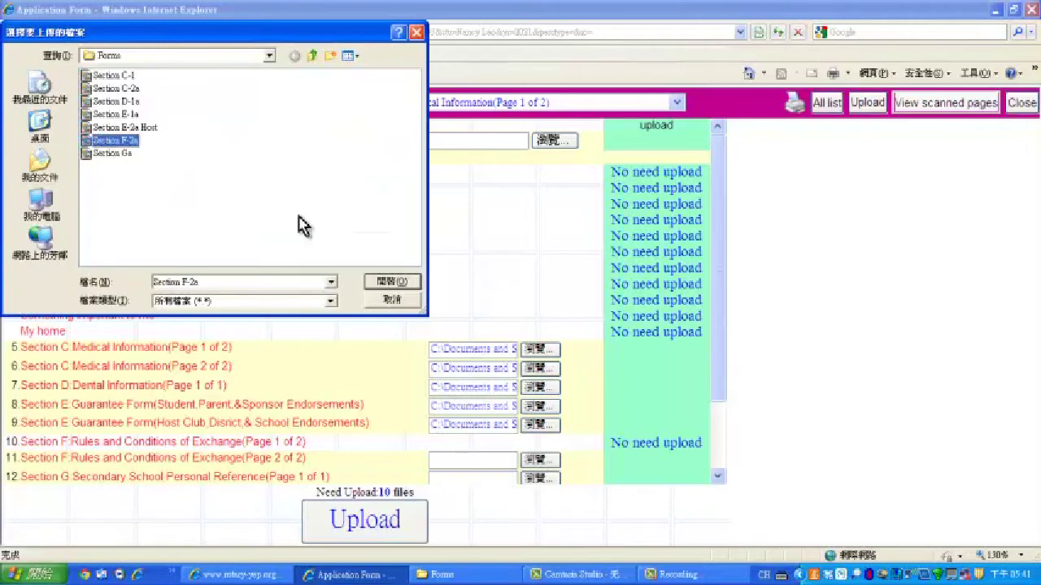
{"action": "left_click", "coordinate": [391, 285]}
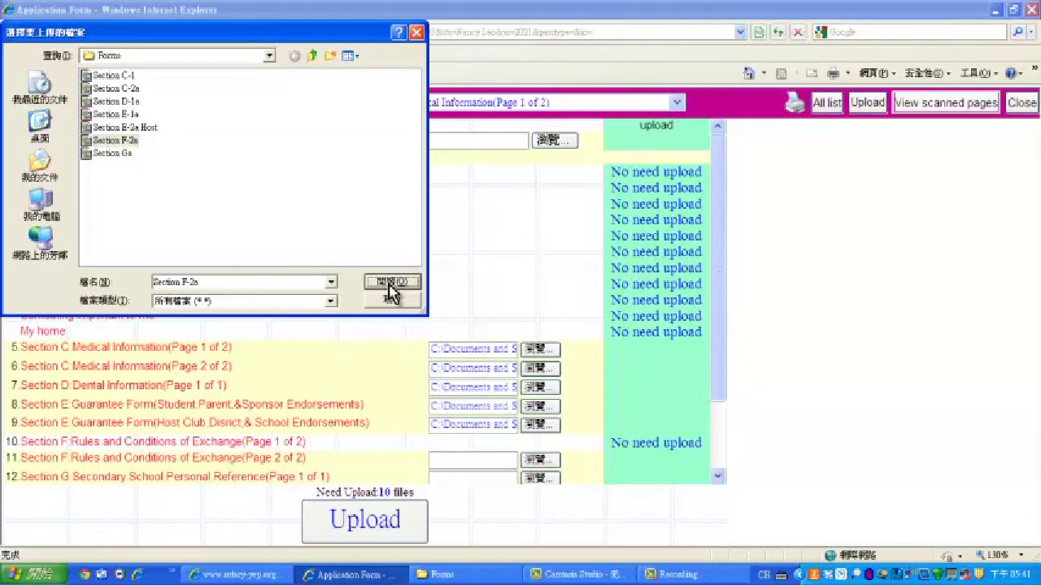
{"action": "left_click", "coordinate": [391, 283]}
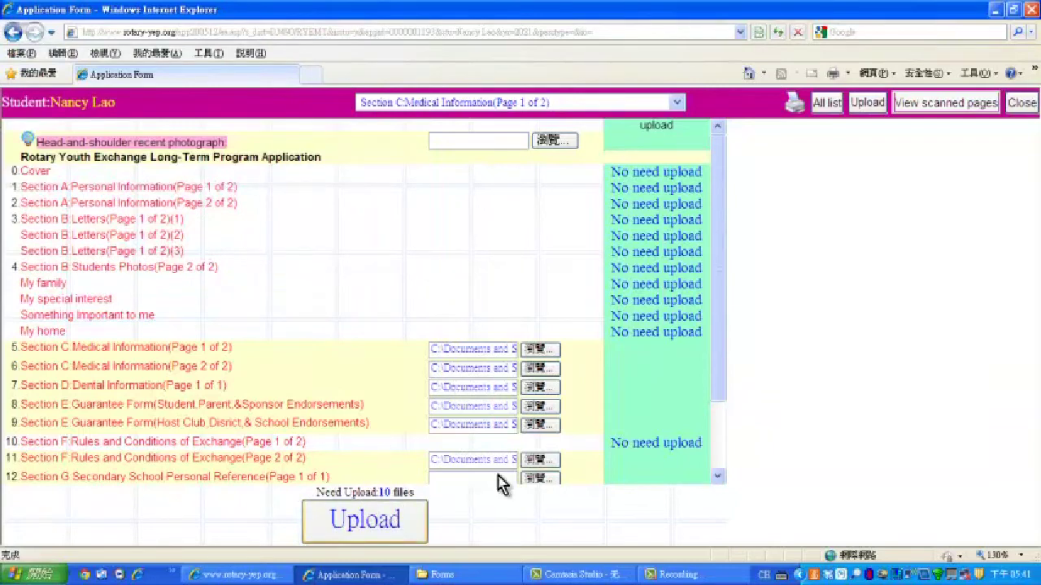
{"action": "left_click", "coordinate": [363, 522]}
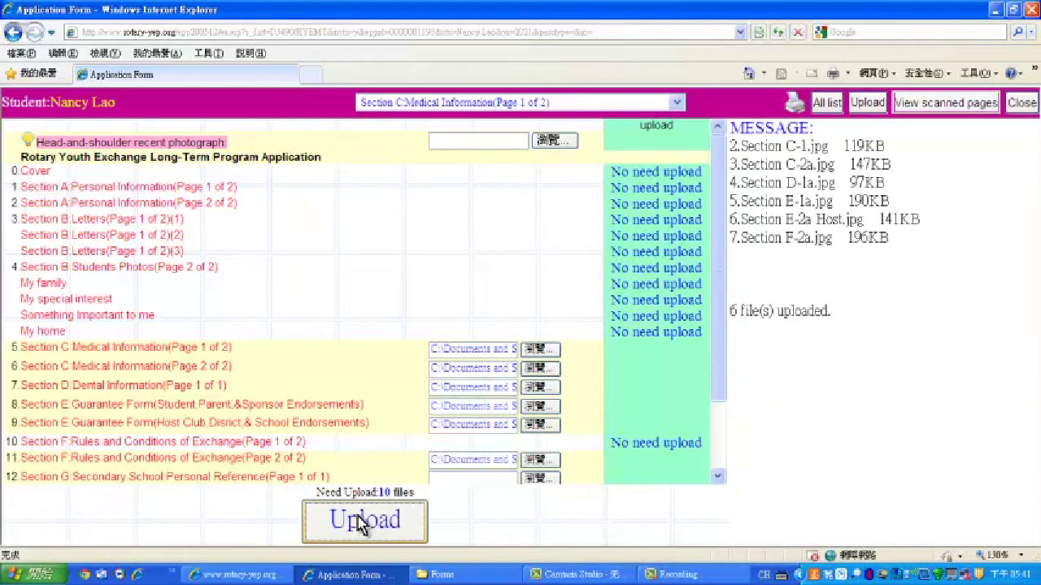
{"action": "left_click", "coordinate": [360, 522]}
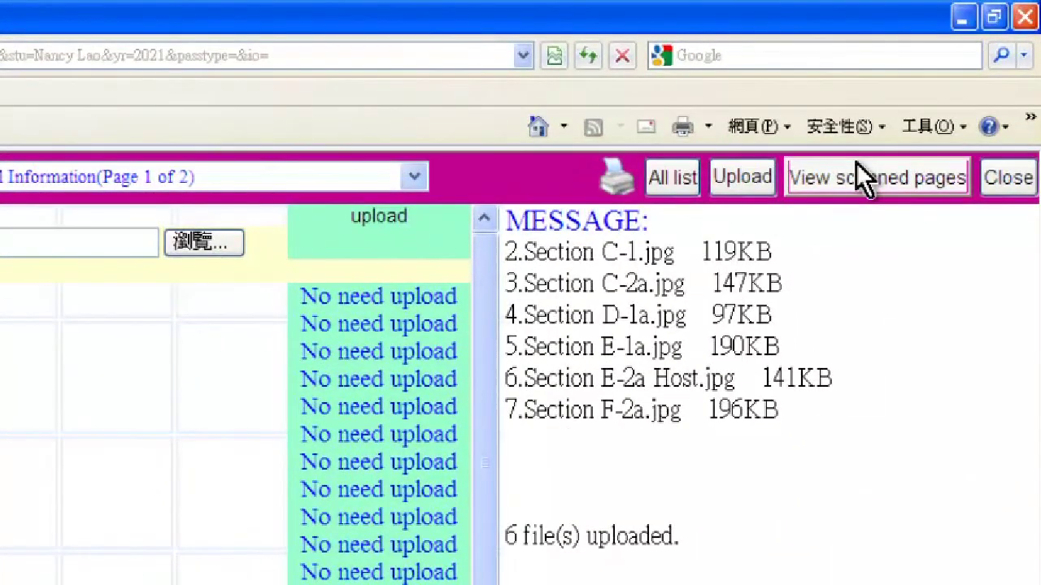
View the scanned copy of Section C: Medical Information (Page 1 of 2) and close the application form
{"action": "left_click", "coordinate": [855, 164]}
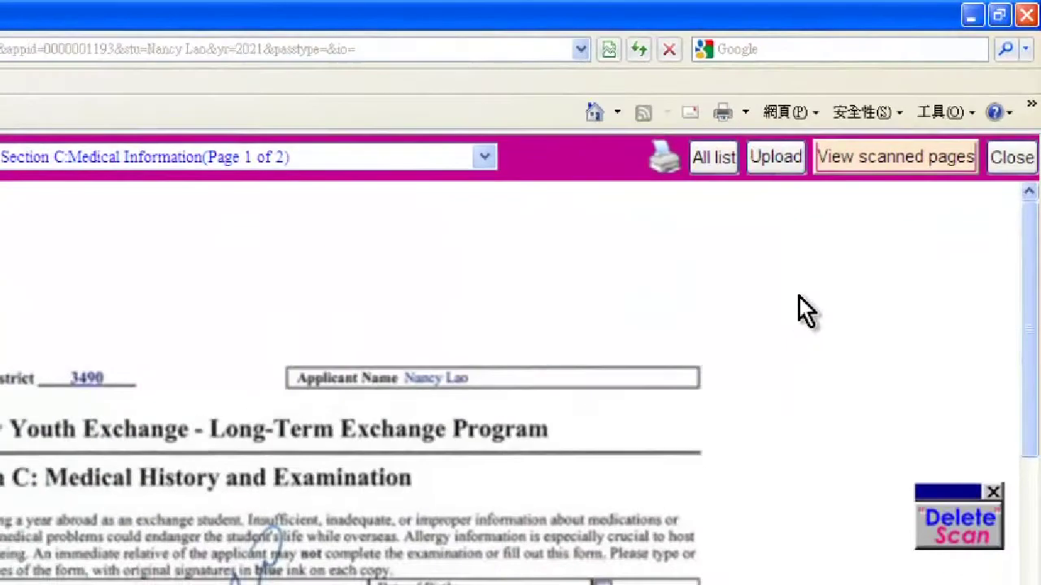
{"action": "scroll", "coordinate": [658, 173], "scroll_direction": "down", "scroll_amount": 3}
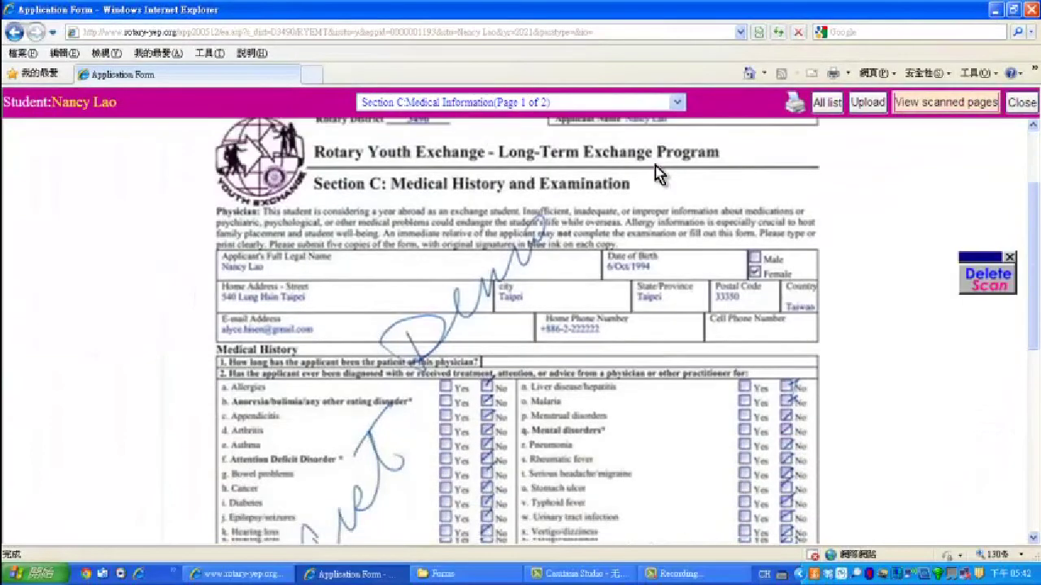
{"action": "scroll", "coordinate": [663, 170], "scroll_direction": "up", "scroll_amount": 1}
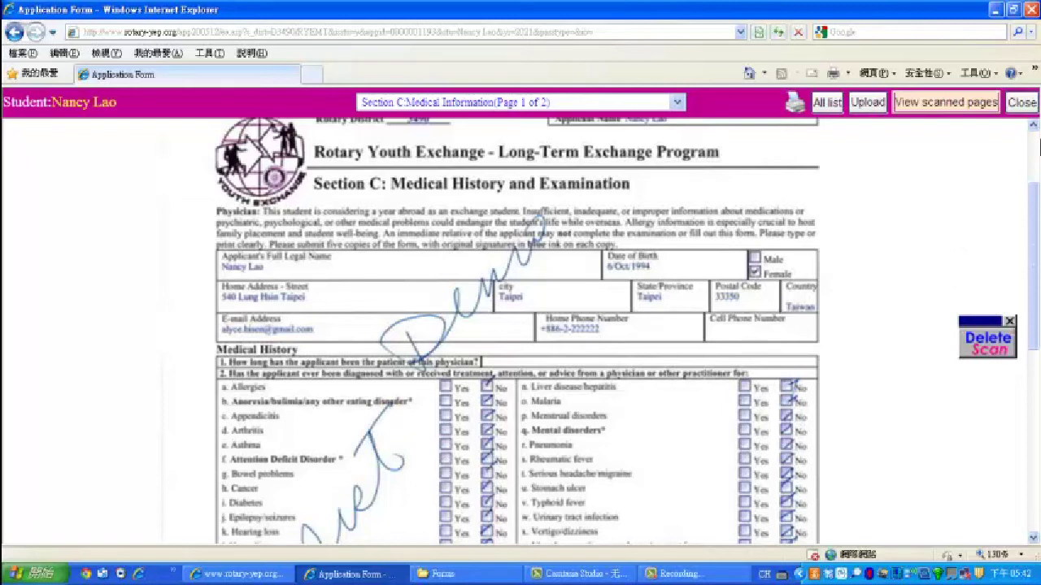
{"action": "left_click", "coordinate": [1021, 103]}
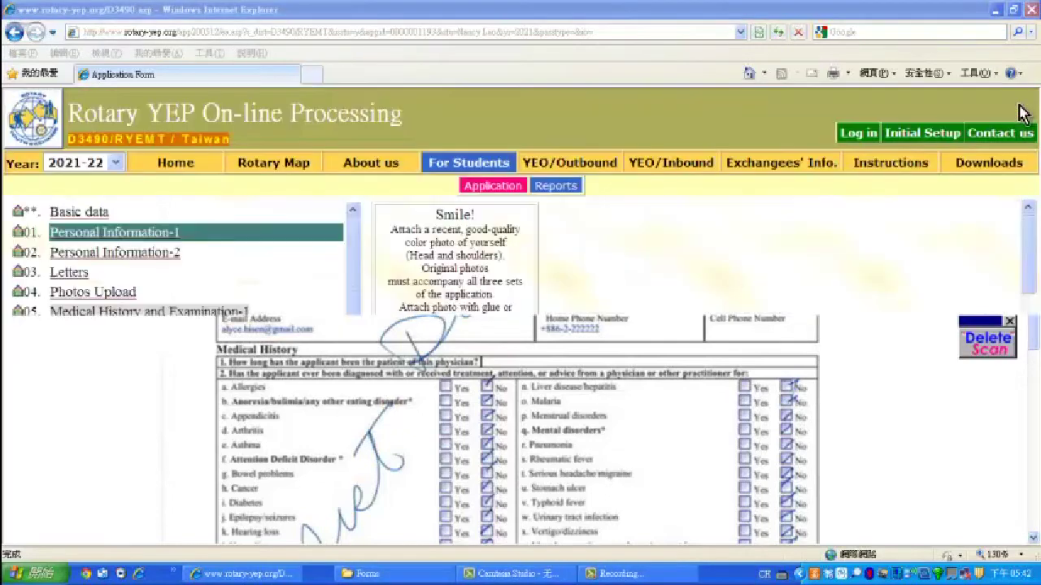